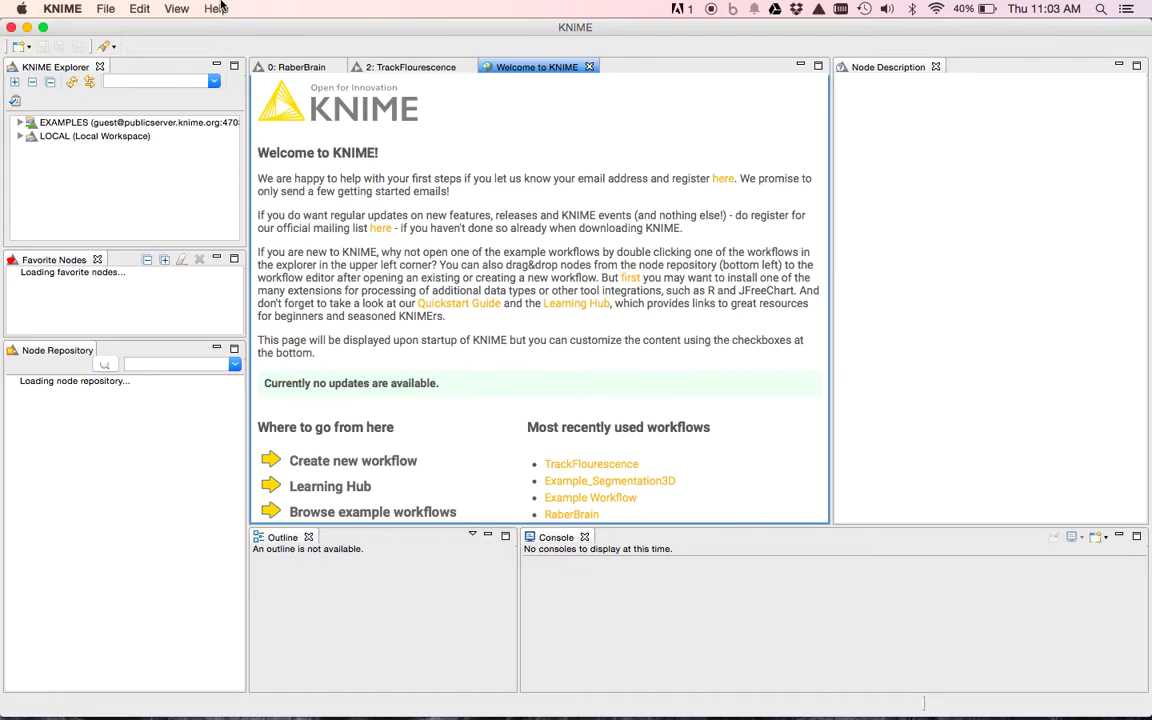
Create a new KNIME workflow named Exercise1 in the LOCAL:/ destination
click(108, 7)
click(116, 33)
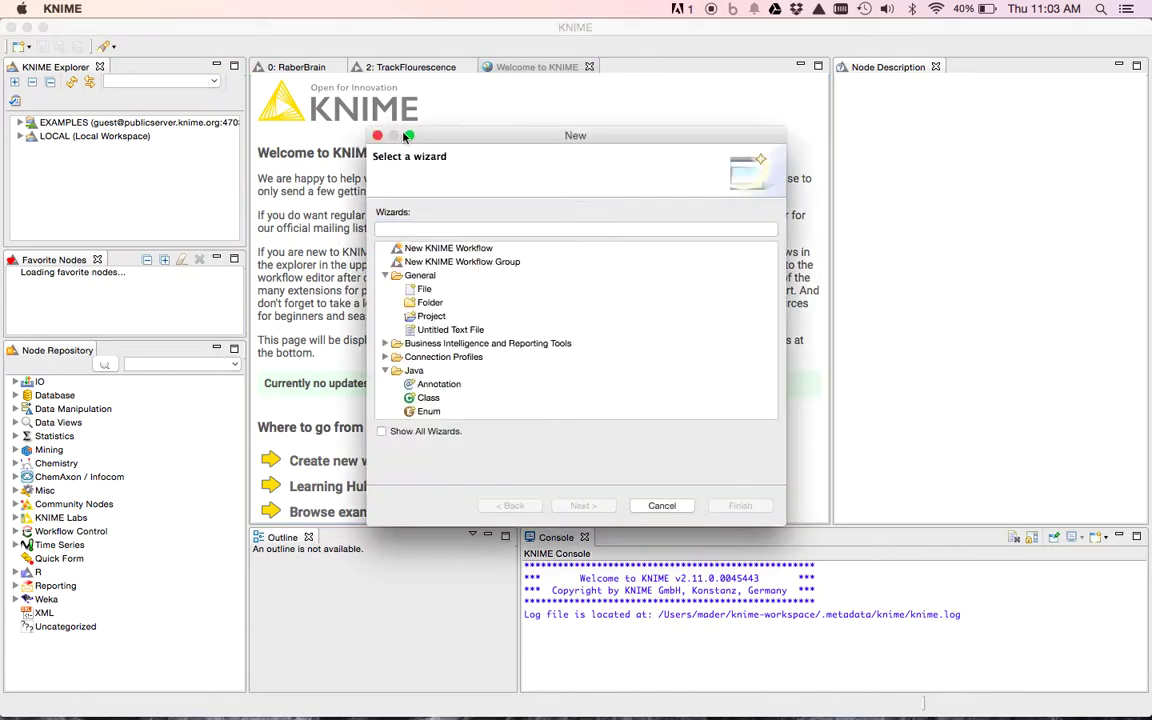
click(475, 252)
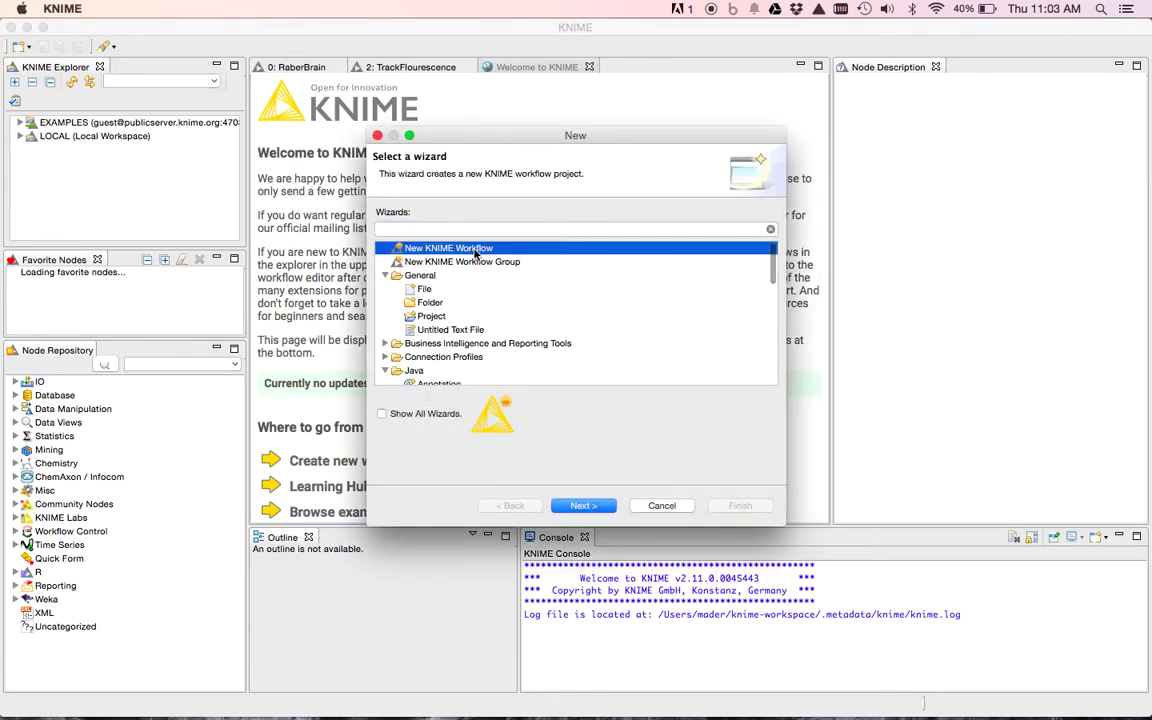
click(580, 506)
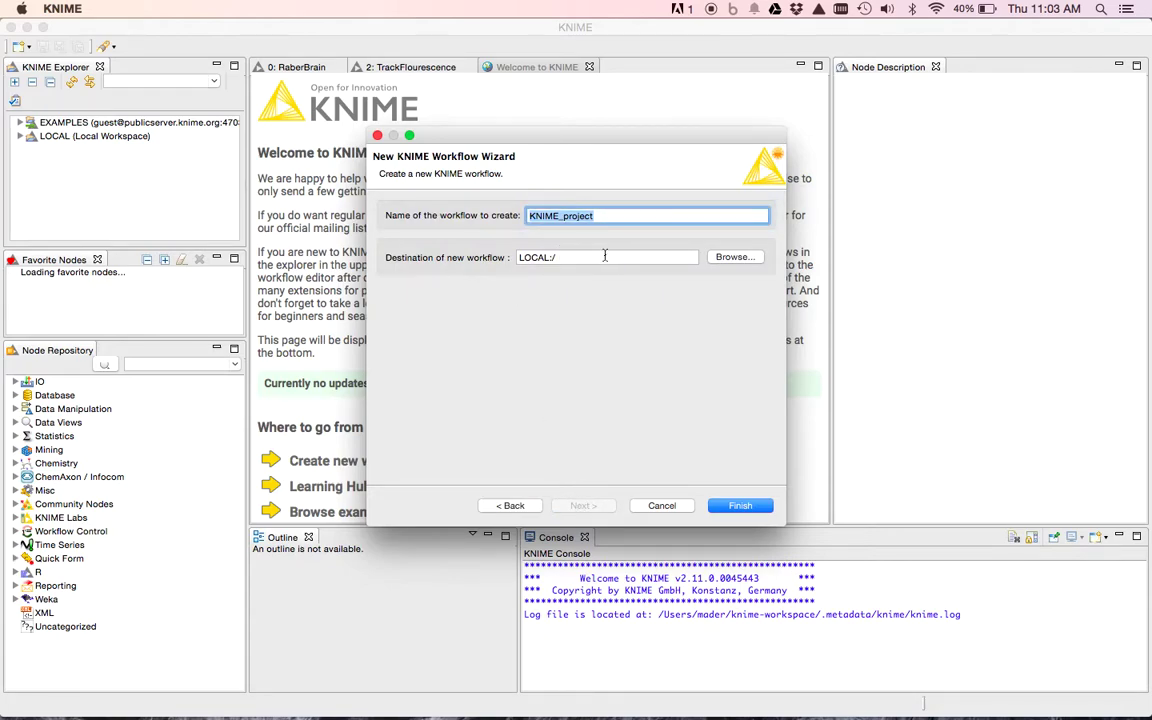
text(Exercise1)
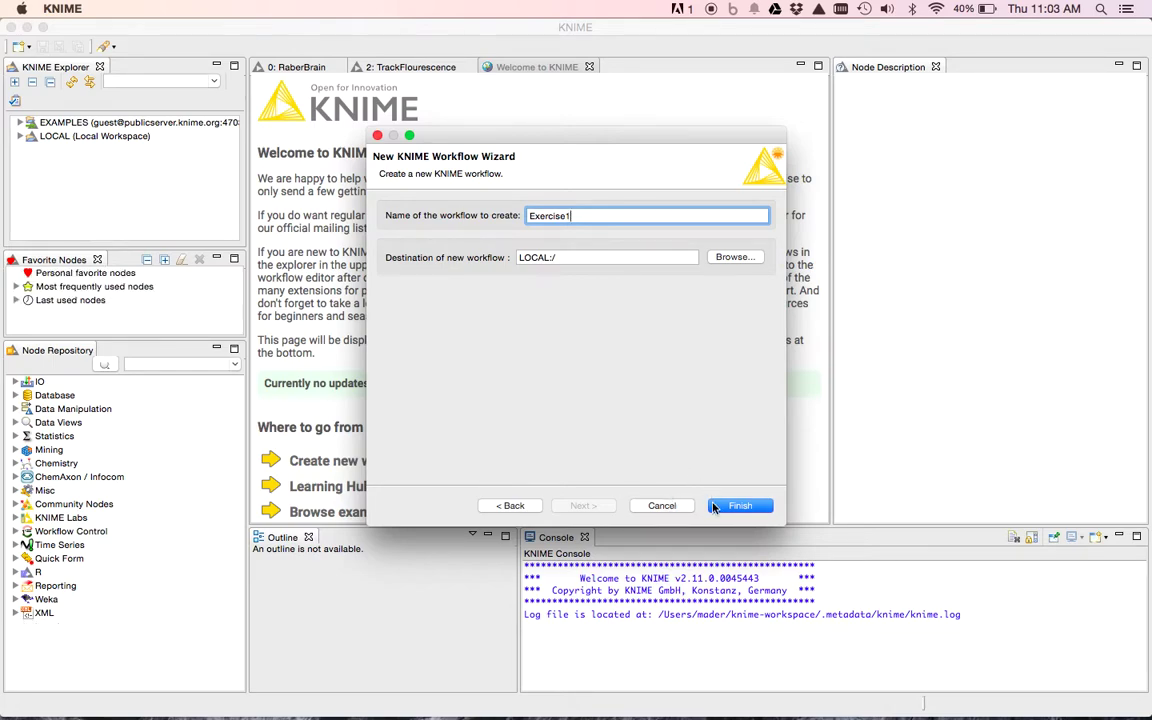
click(736, 507)
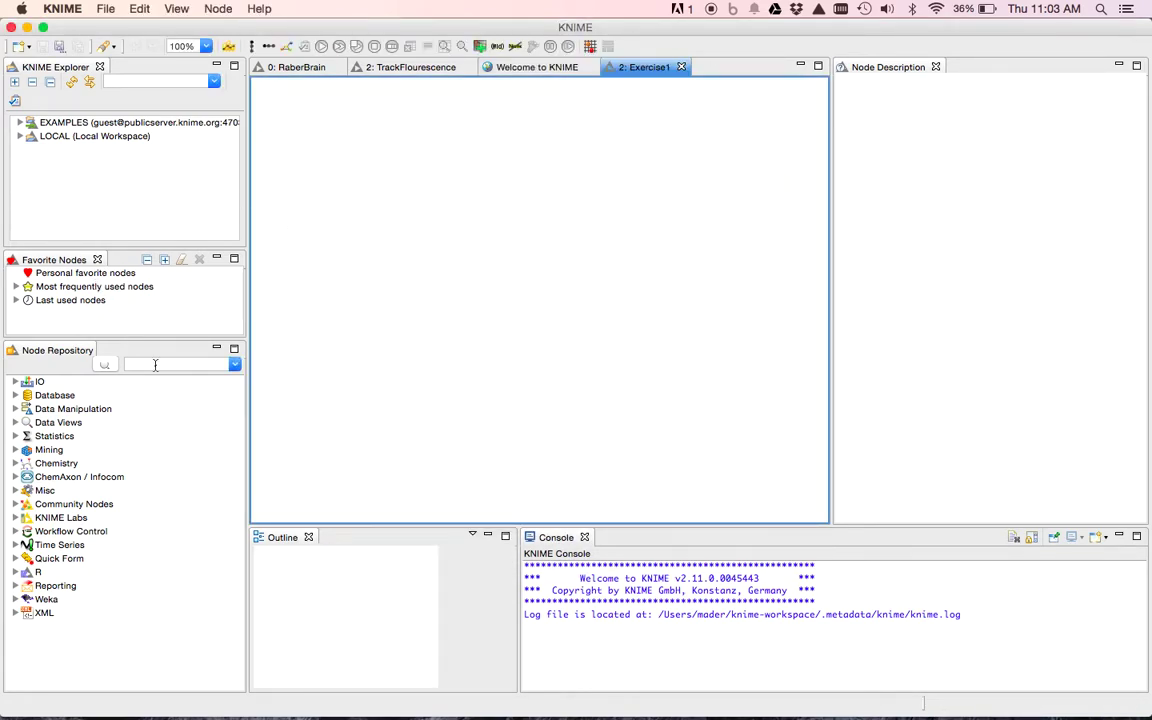
Find the List Files node in the repository, add it to the Exercise1 workflow and open its configuration
click(157, 366)
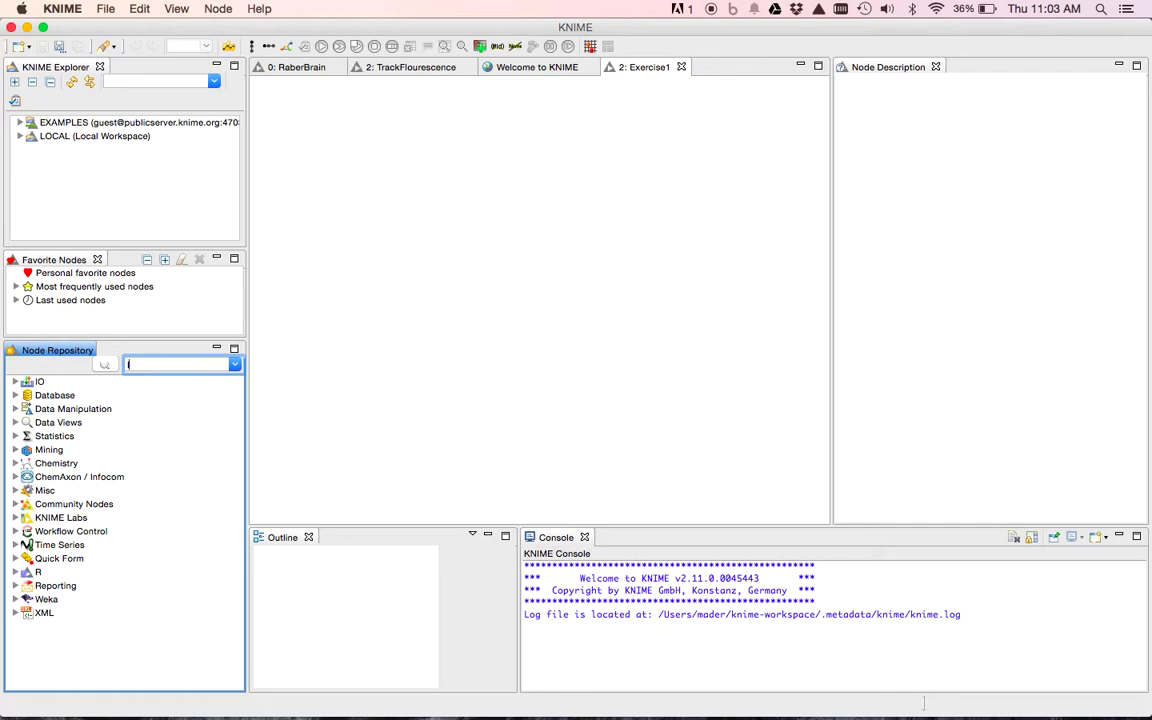
text(list file)
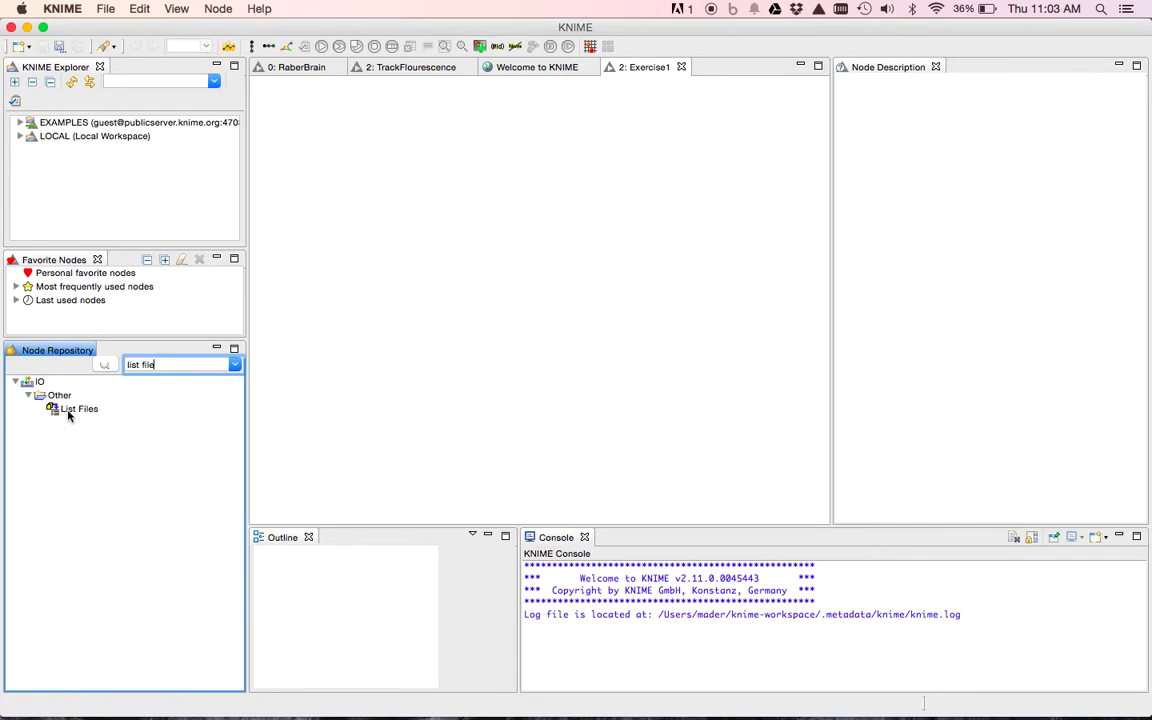
drag(69, 406, 357, 309)
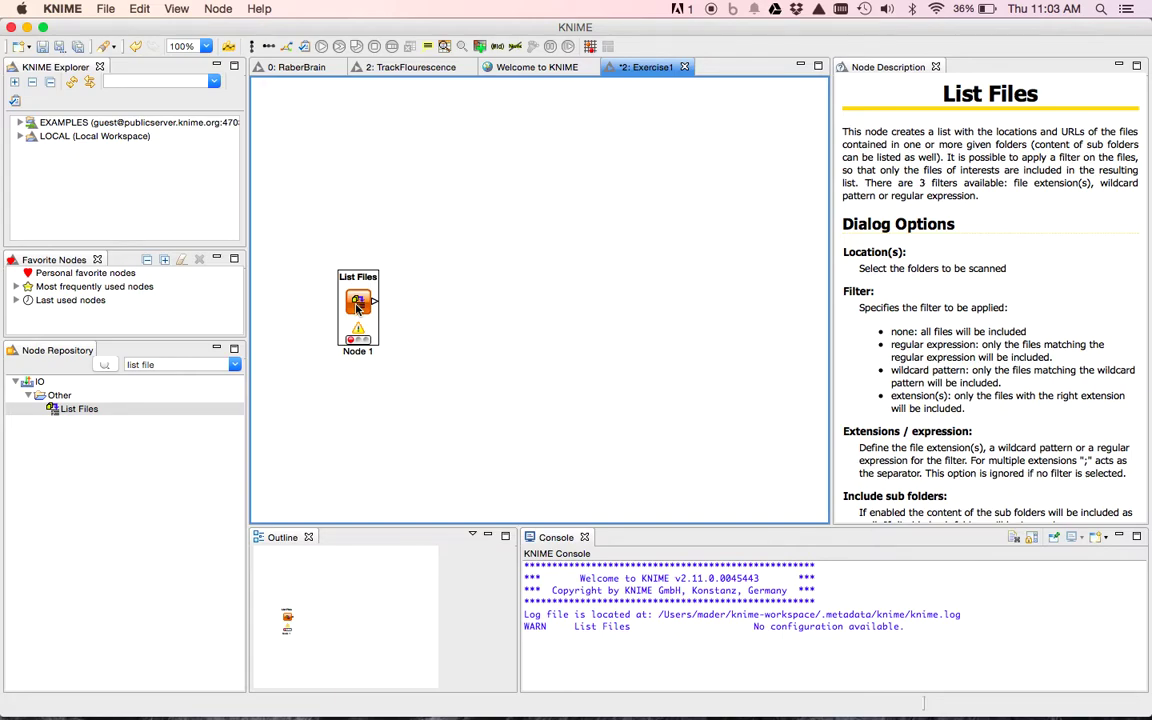
double_click(357, 305)
click(468, 264)
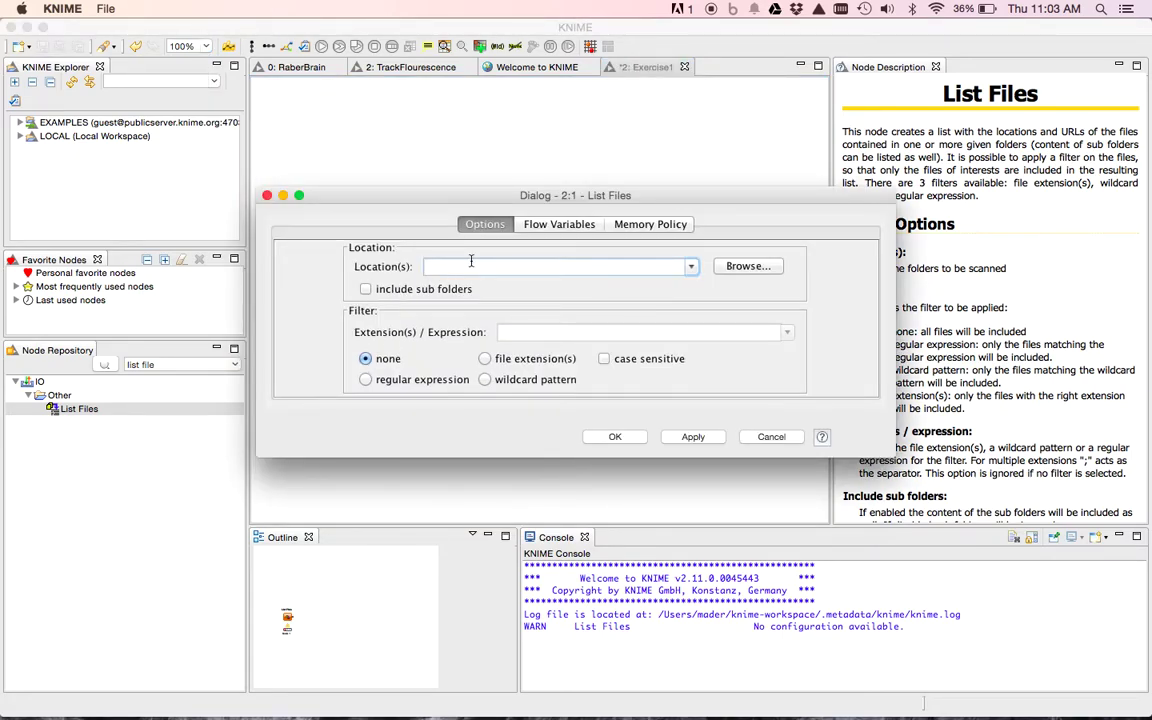
click(748, 266)
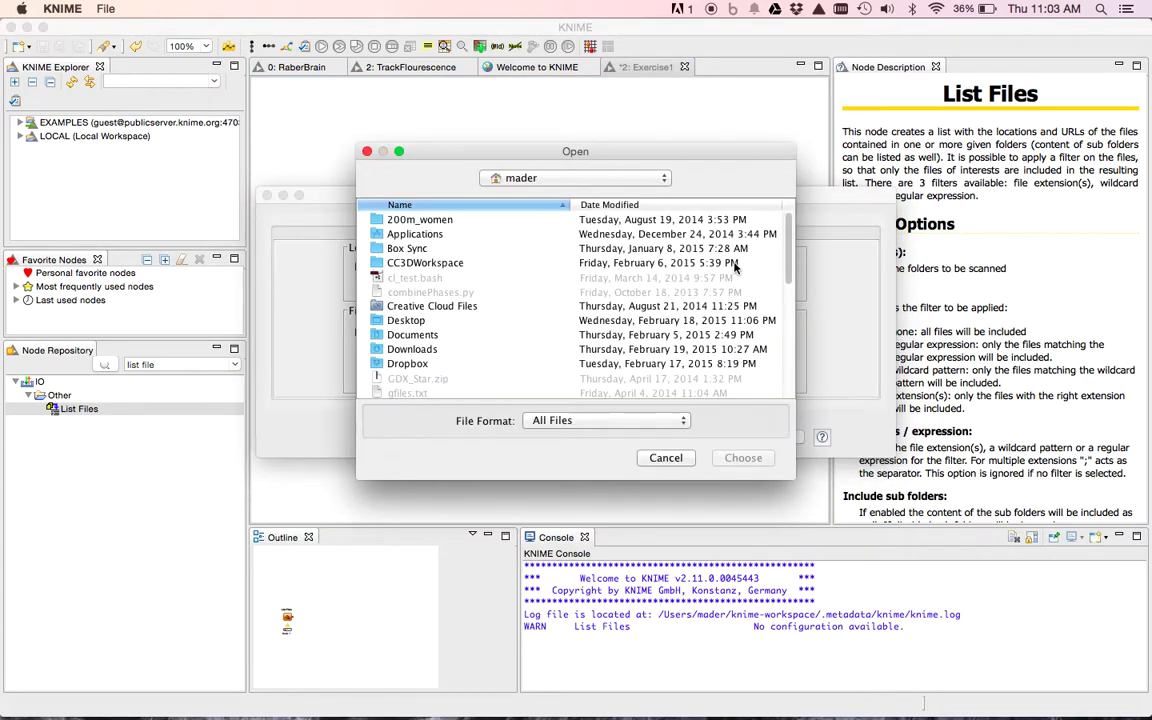
double_click(400, 348)
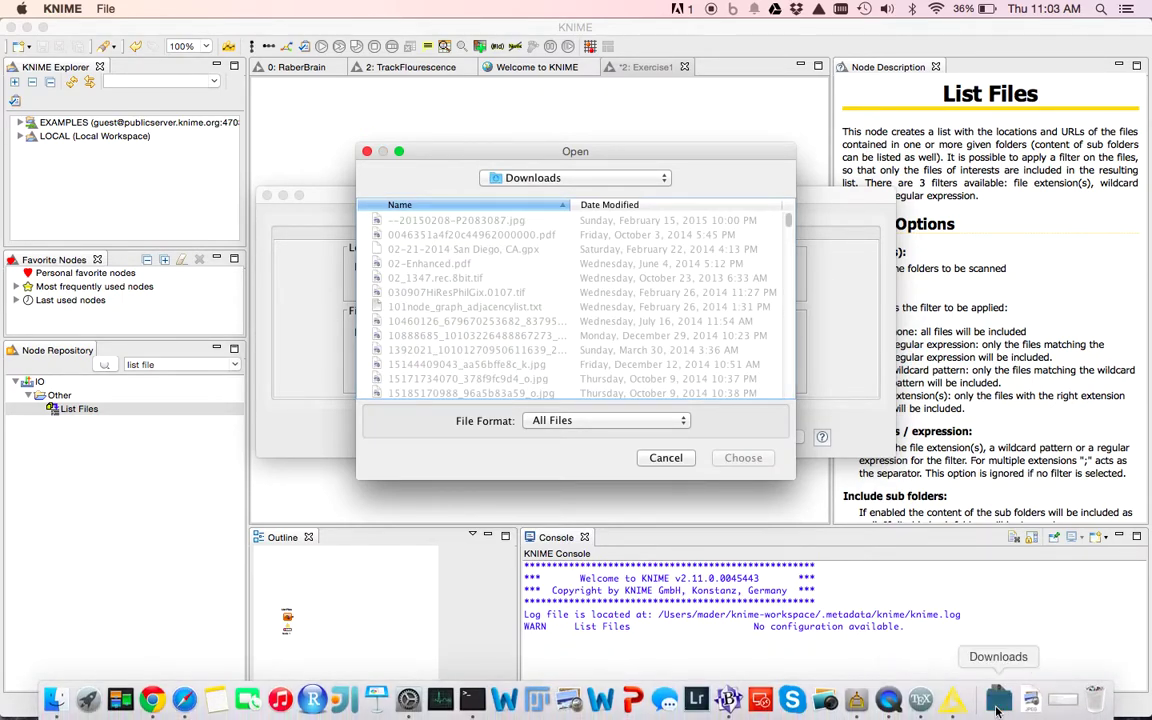
click(997, 702)
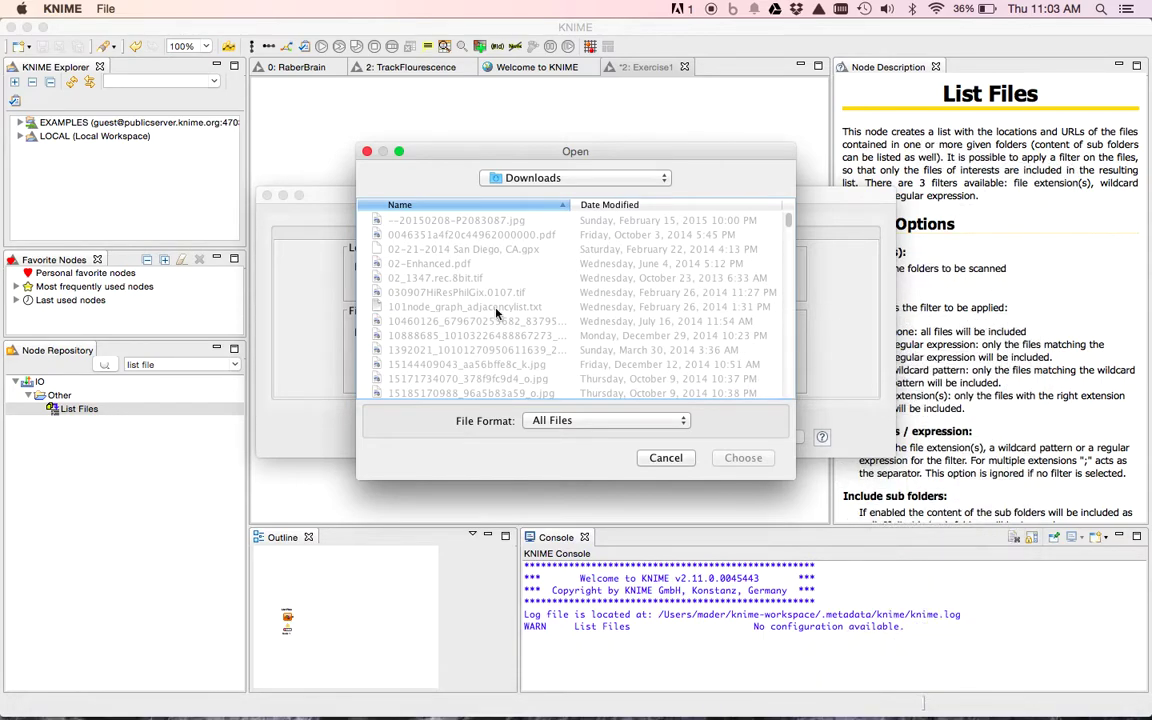
scroll(481, 301, down, 15)
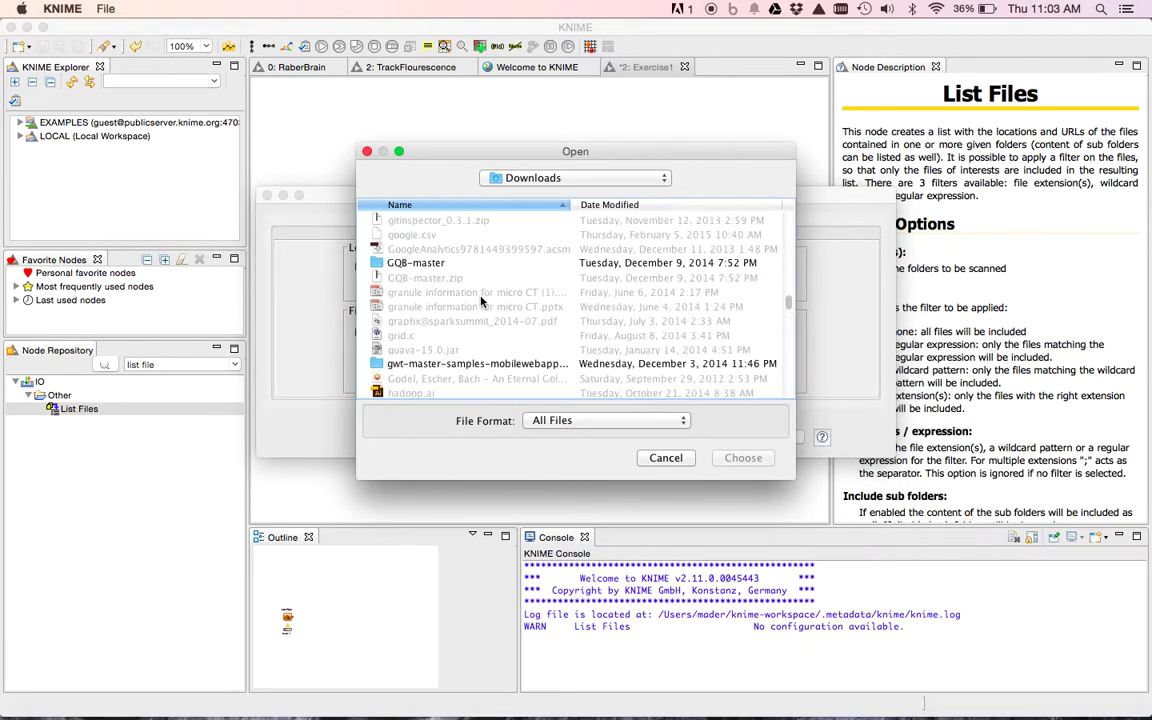
scroll(481, 301, down, 10)
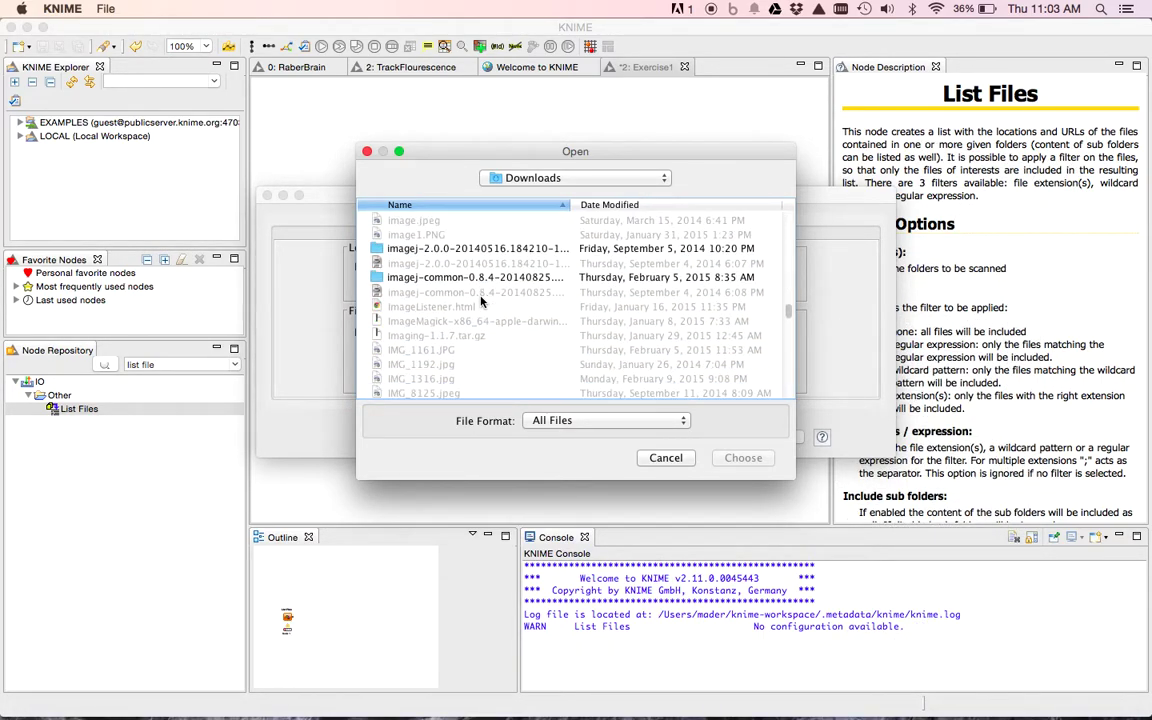
scroll(481, 301, down, 10)
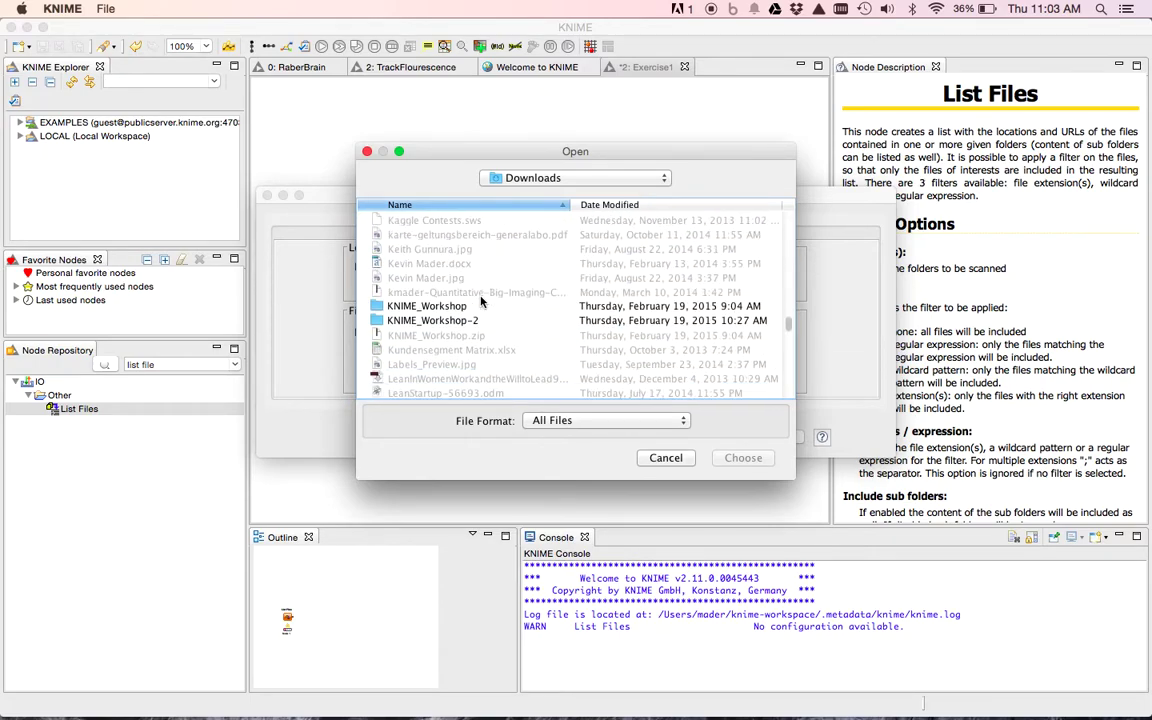
double_click(412, 277)
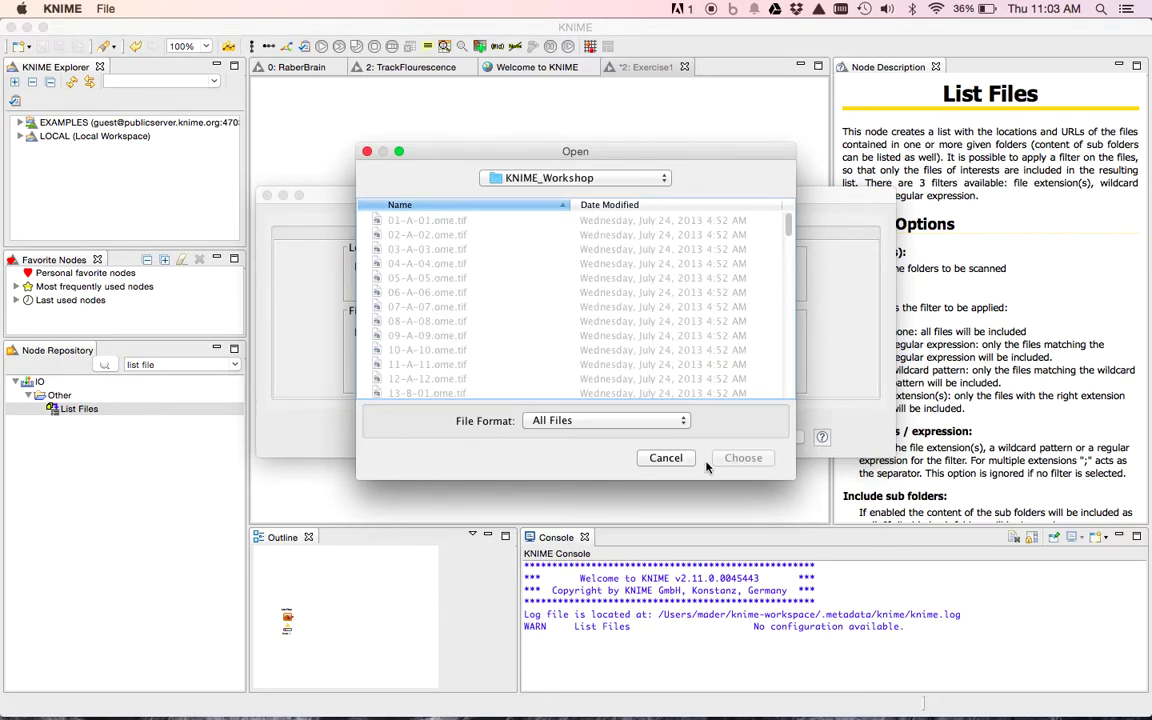
click(666, 457)
Set the List Files location to the KNIME_Workshop folder inside Downloads and apply the configuration
click(748, 266)
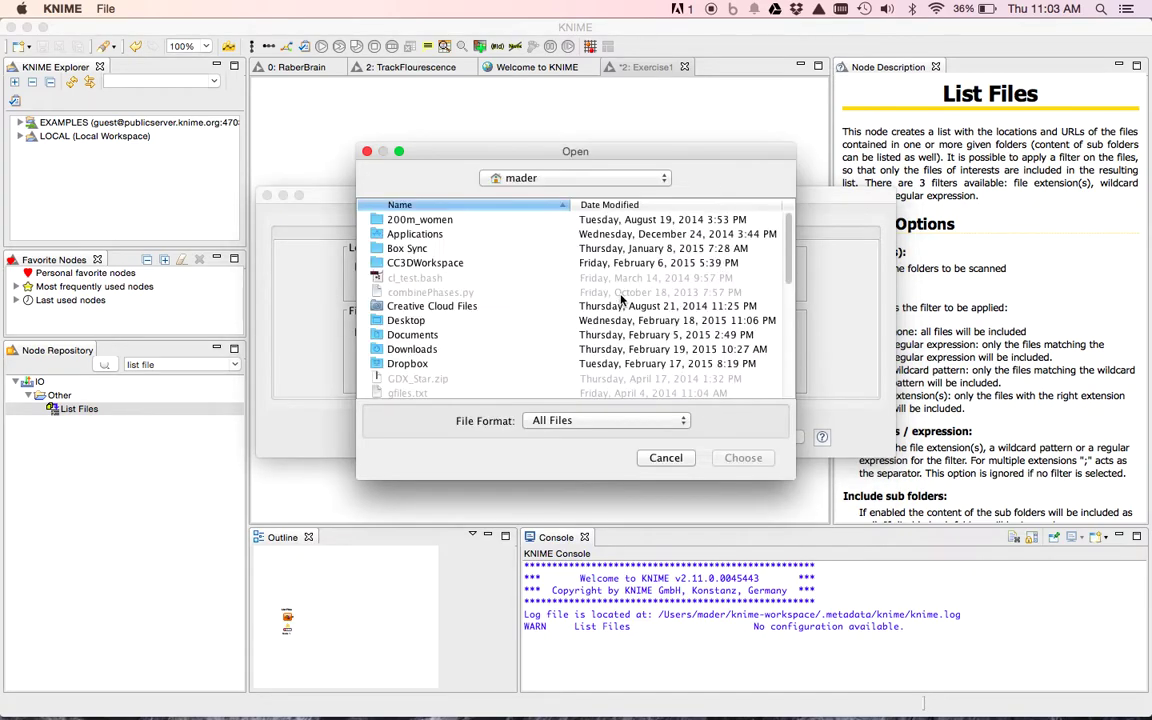
scroll(532, 329, up, 5)
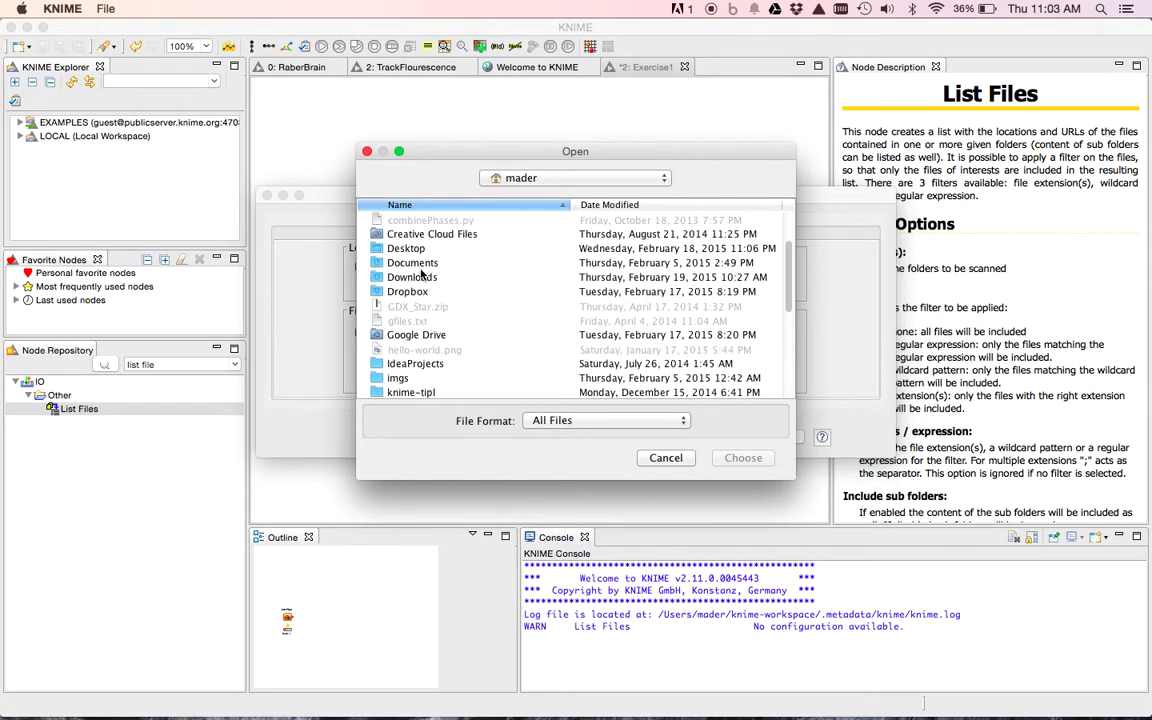
double_click(420, 262)
scroll(450, 330, down, 15)
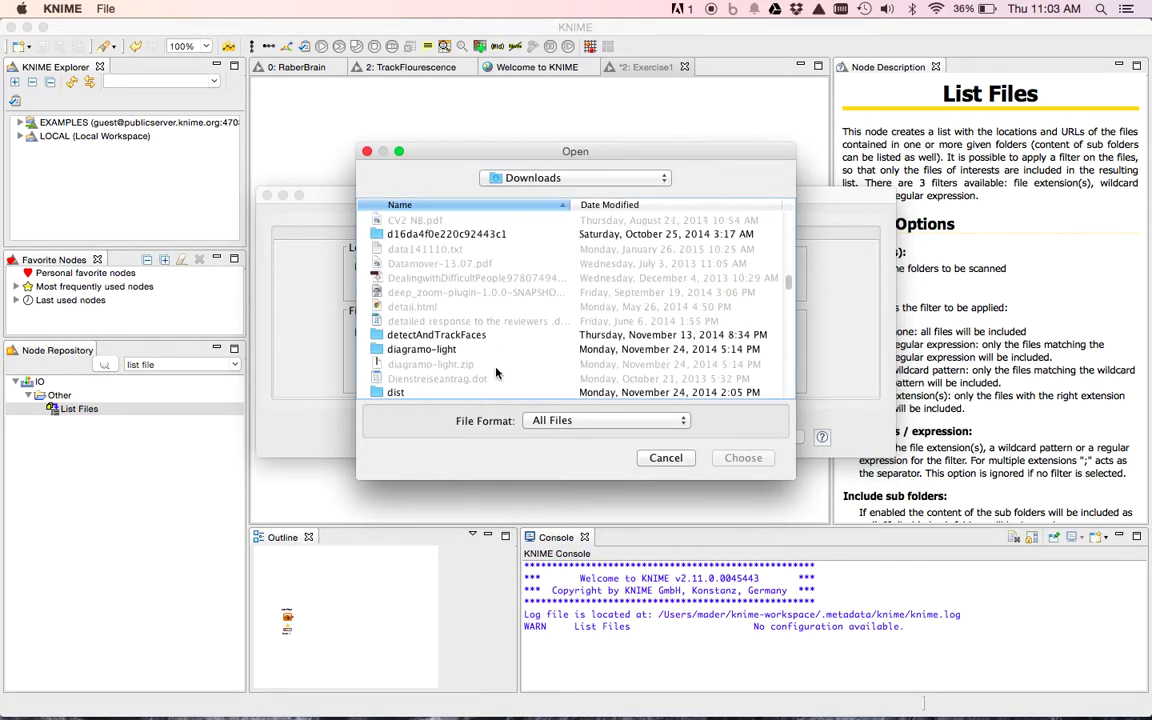
scroll(496, 372, down, 15)
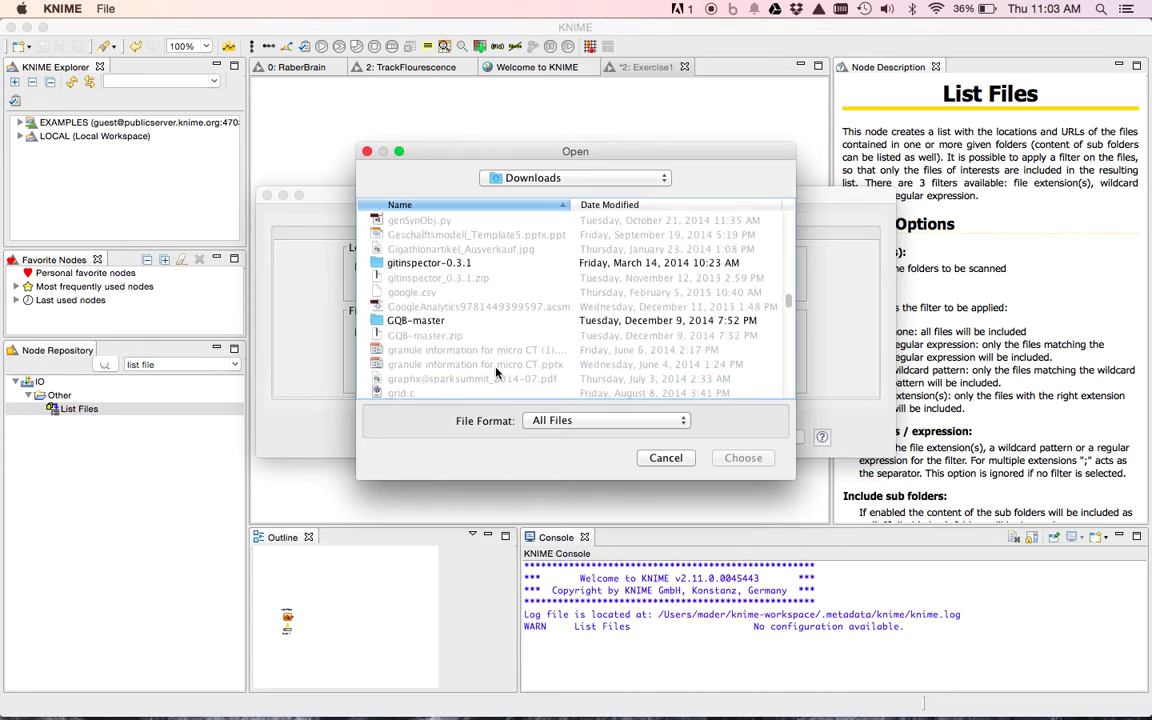
scroll(496, 372, down, 15)
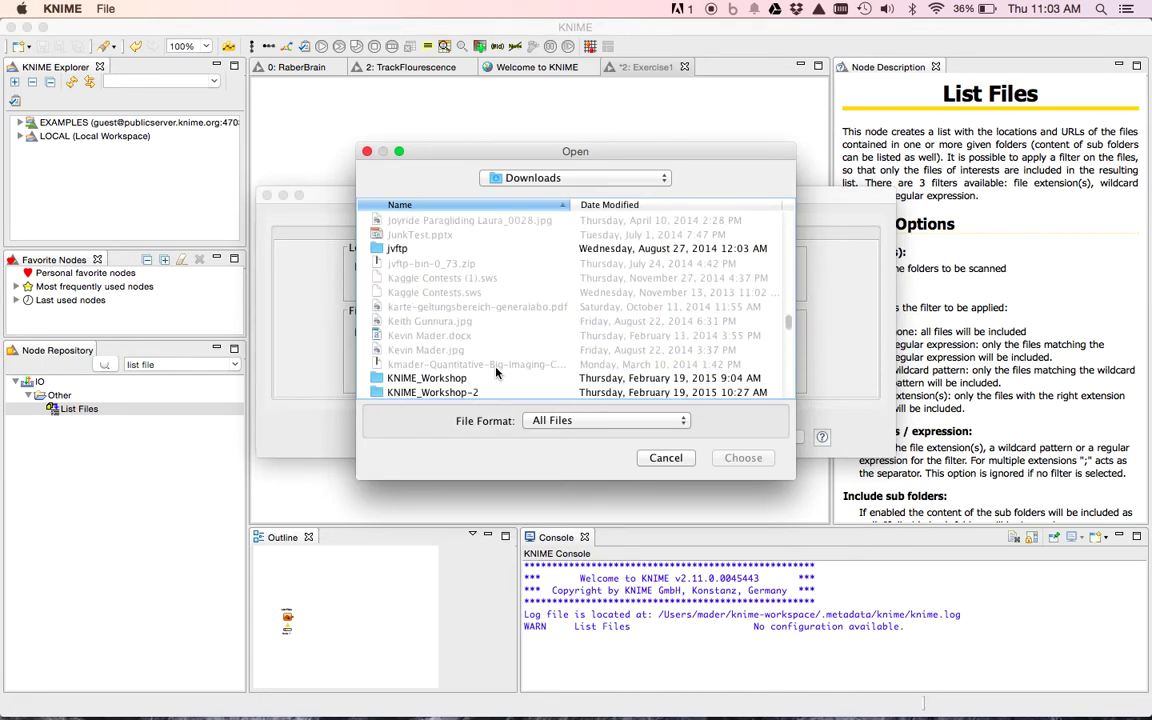
click(440, 277)
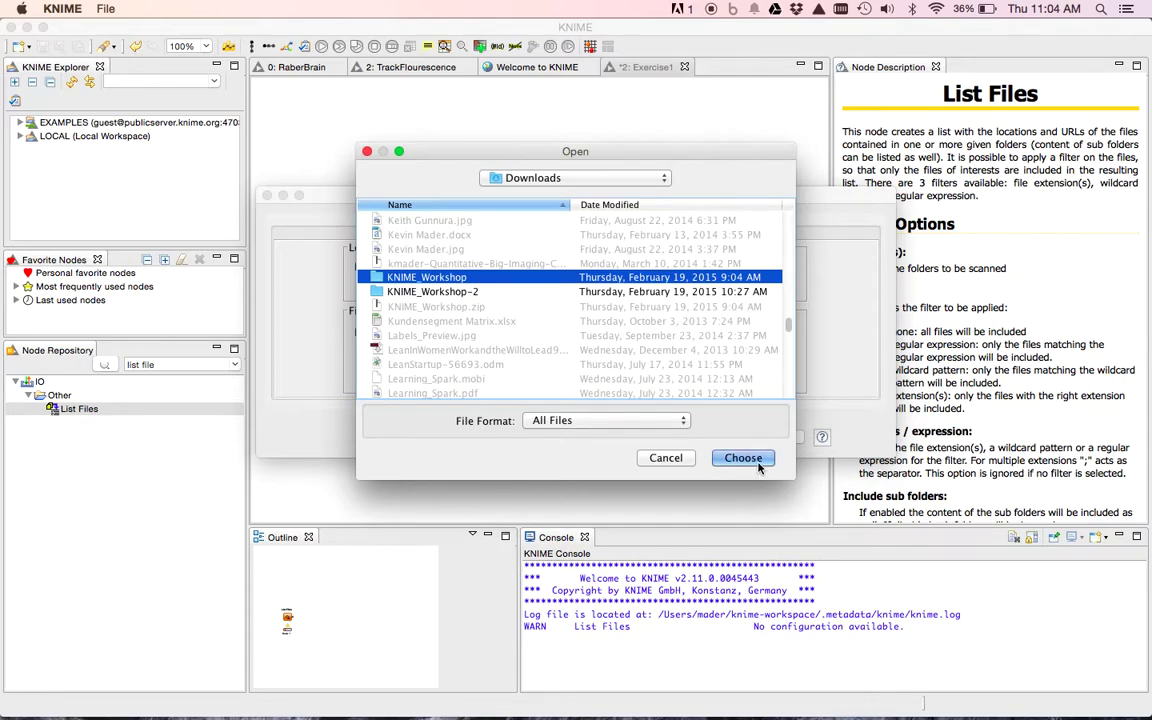
click(745, 458)
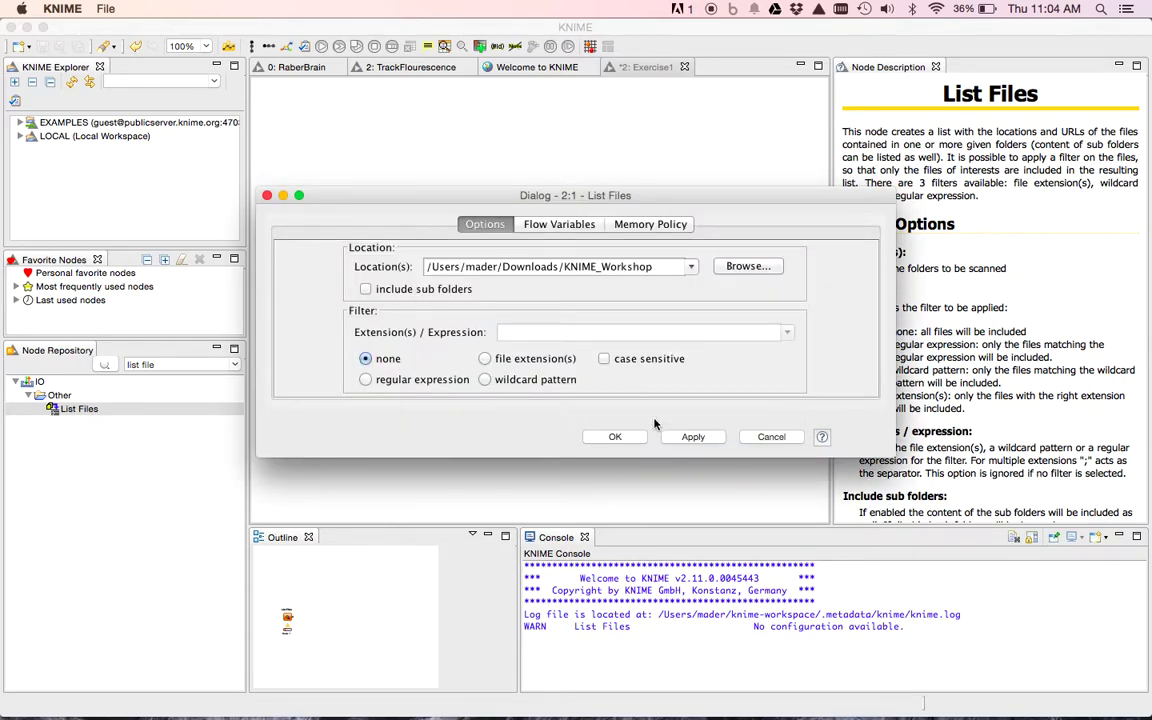
click(615, 437)
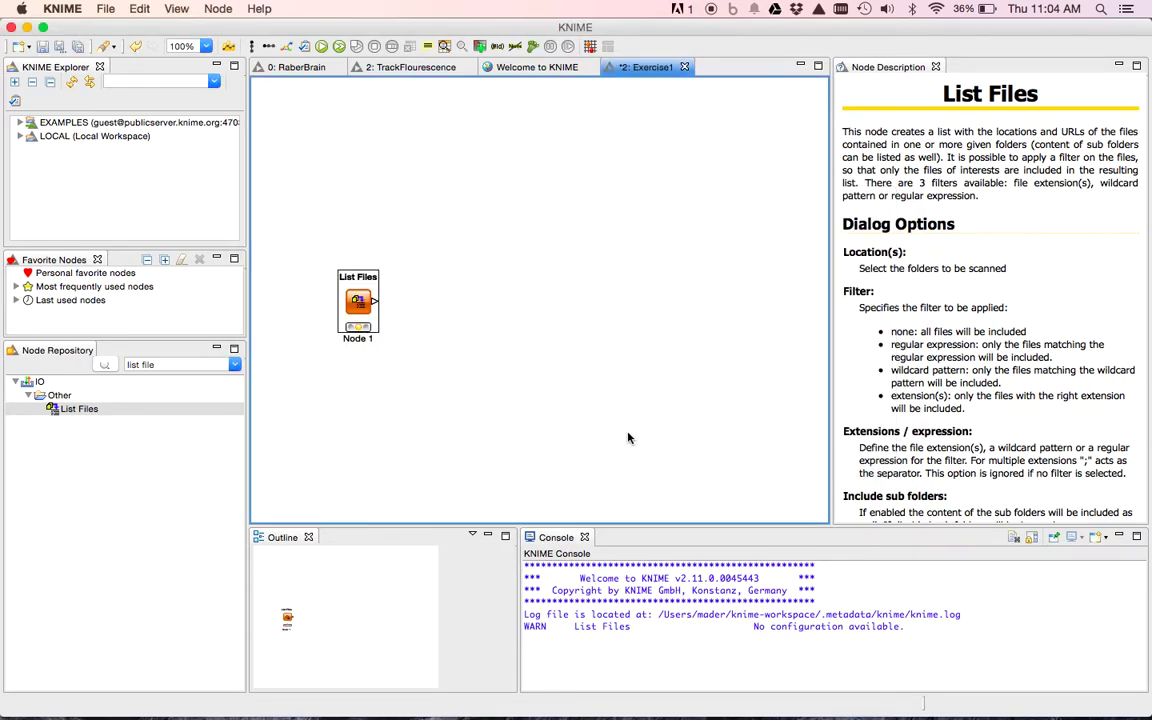
Execute the List Files node and inspect the Location and URL columns of its File List output
right_click(359, 301)
click(362, 288)
right_click(359, 301)
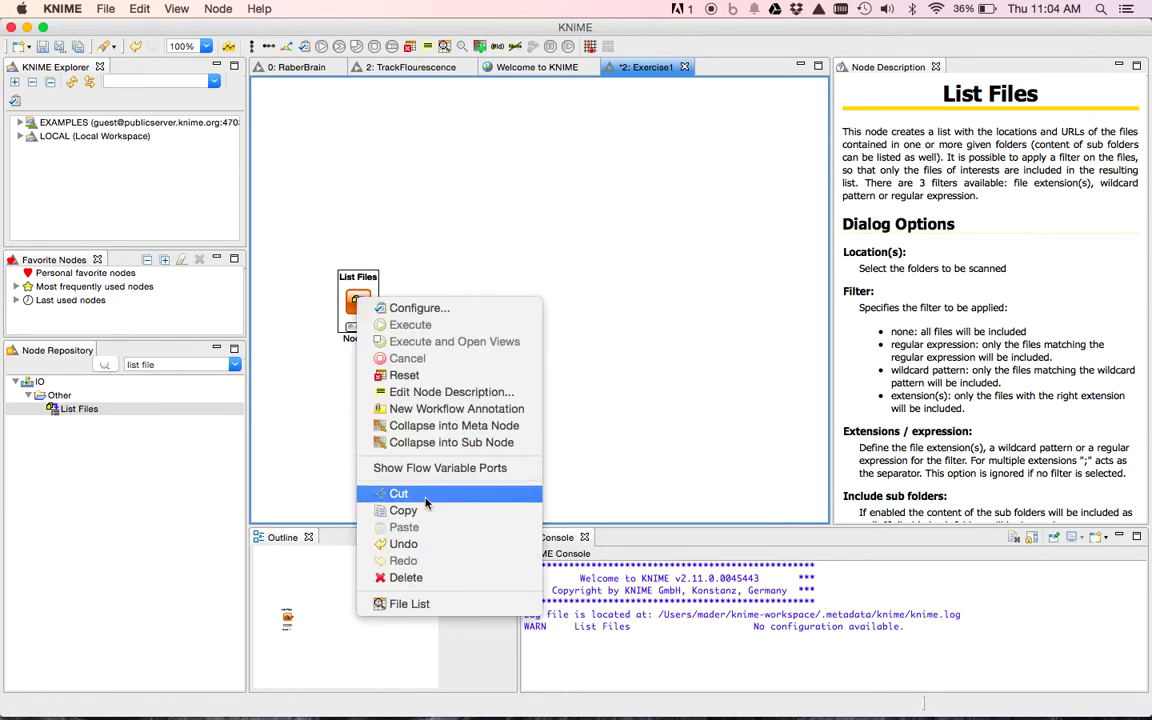
click(440, 603)
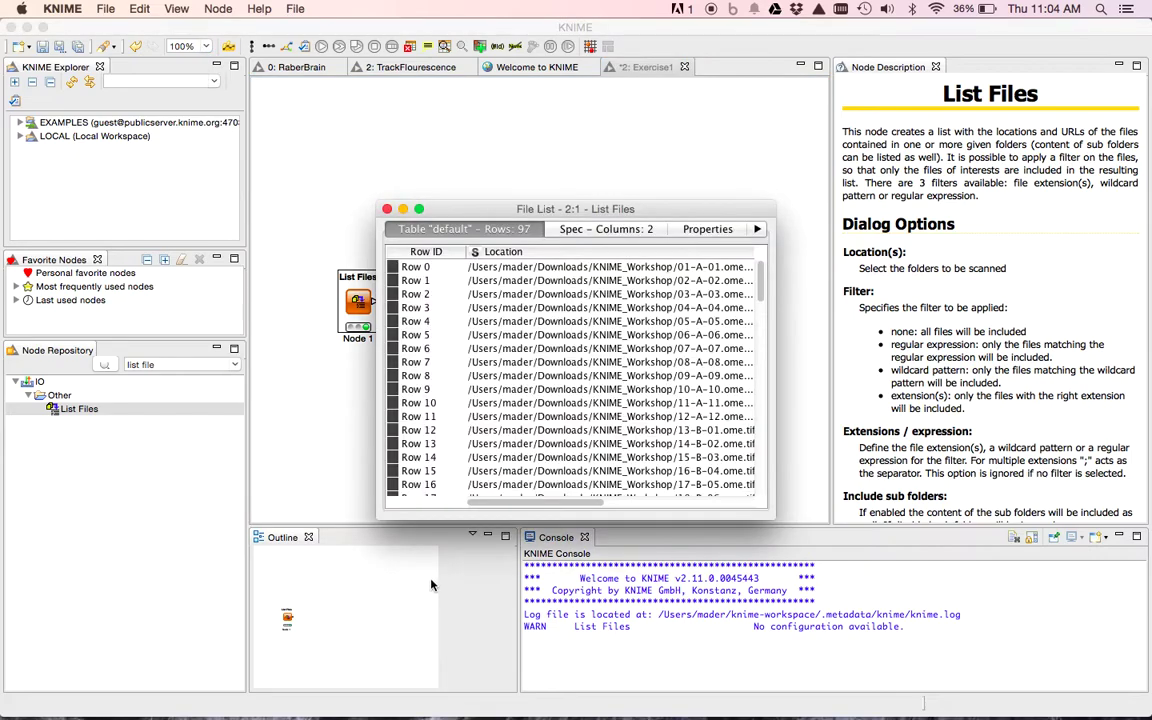
drag(507, 506, 743, 501)
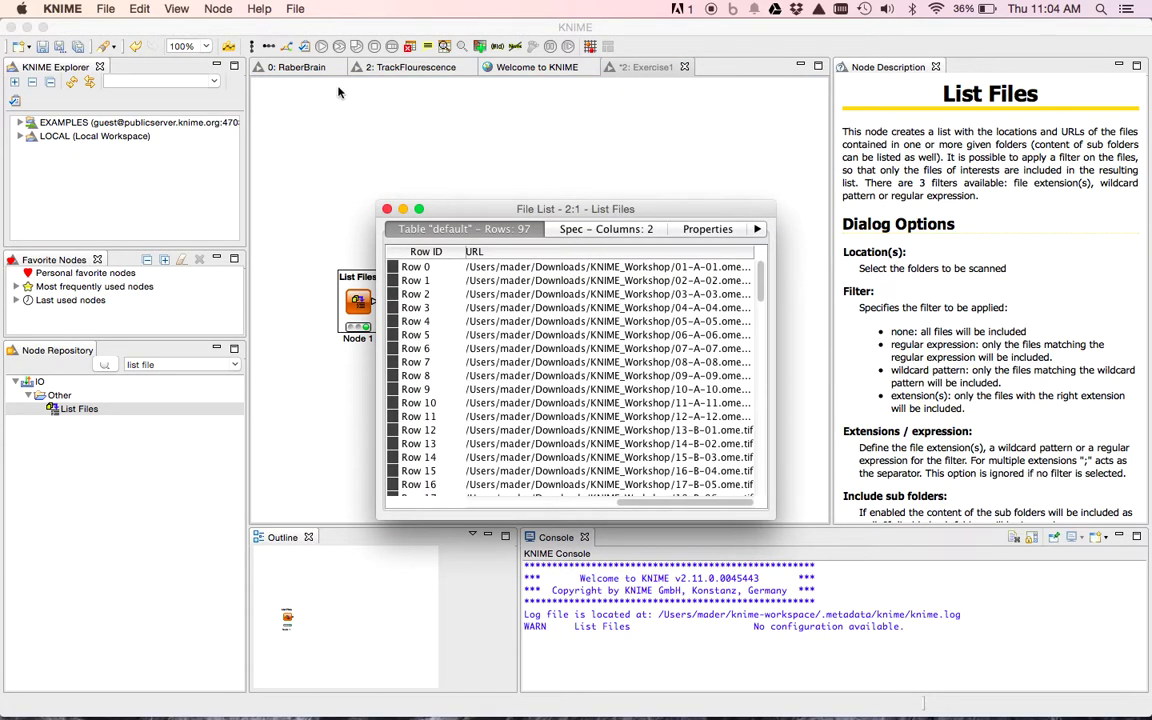
click(387, 209)
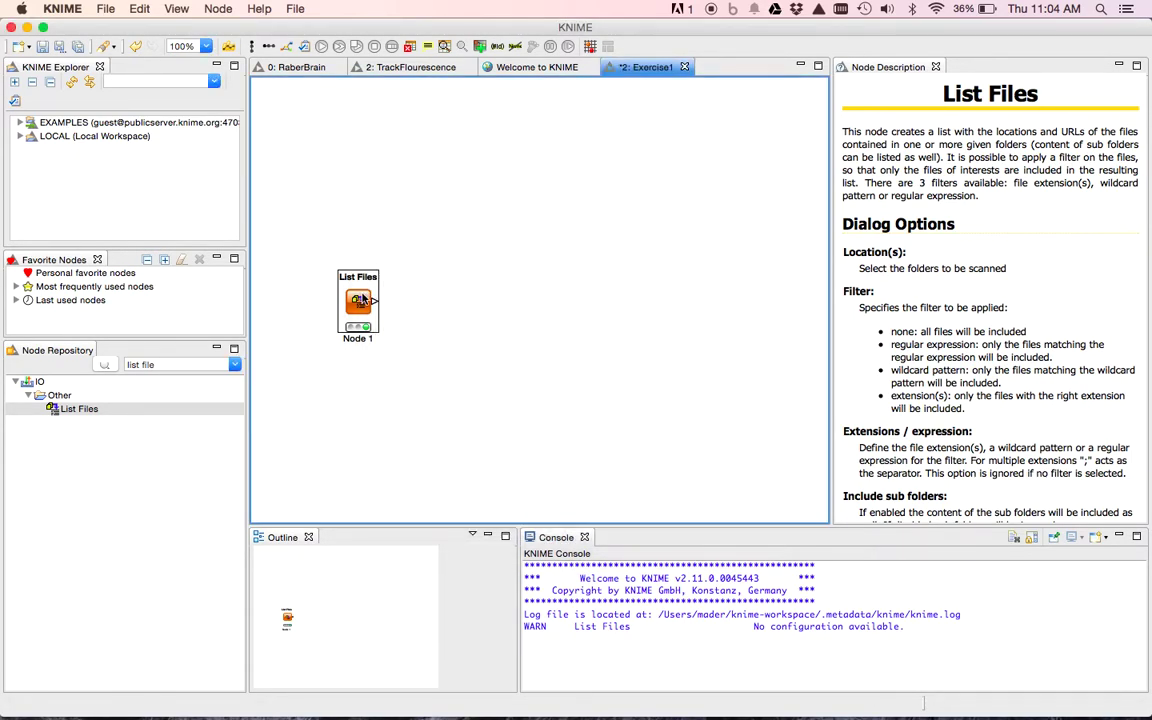
Search the node repository for the Cell Splitter and add it to the workflow beside List Files
click(170, 365)
key(super+a)
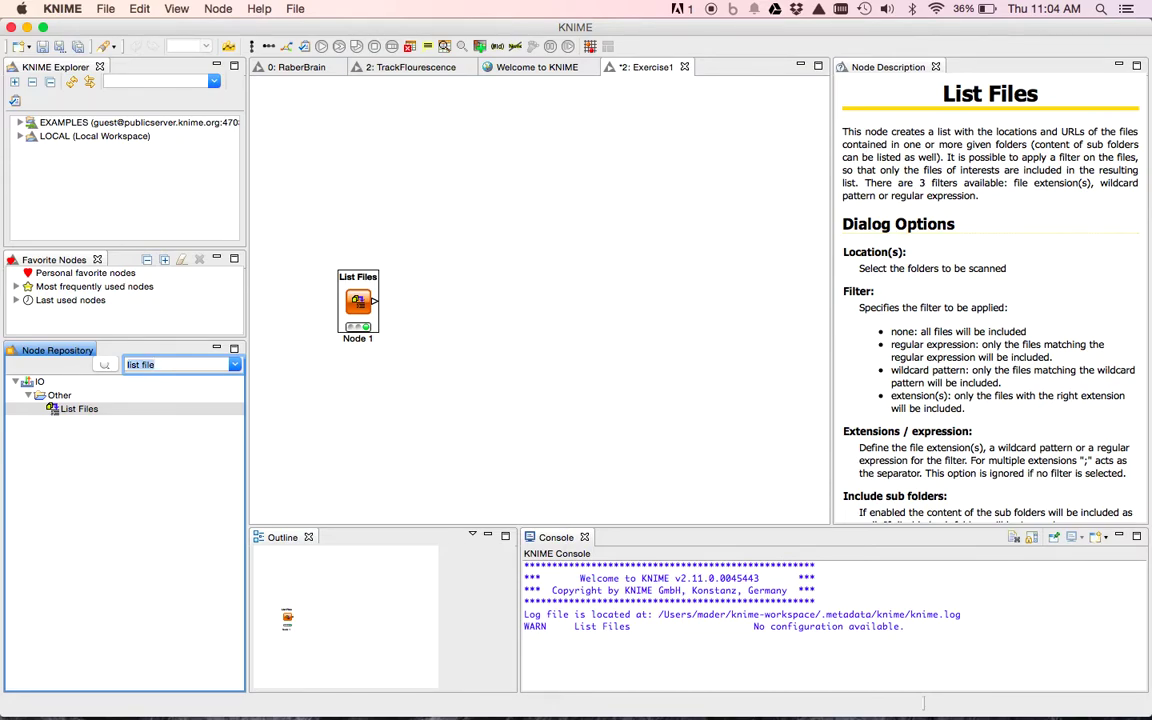
text(cell spli)
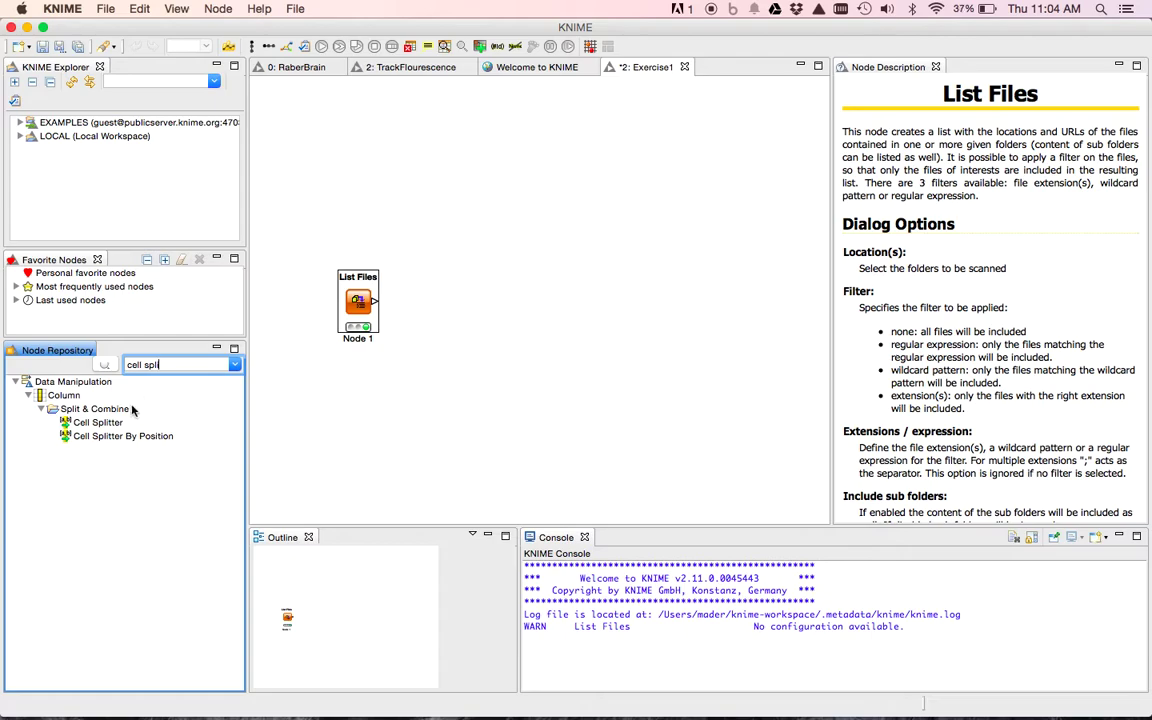
drag(100, 424, 471, 313)
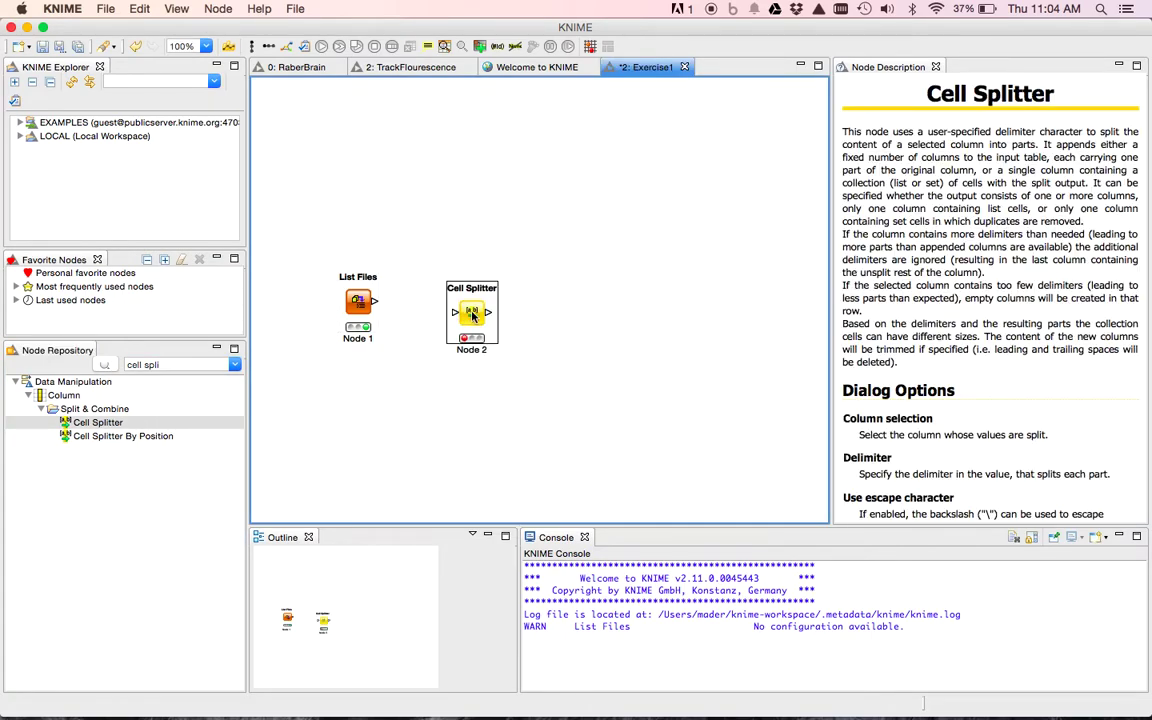
Connect the List Files output to the Cell Splitter input and align the two nodes horizontally
drag(374, 300, 463, 313)
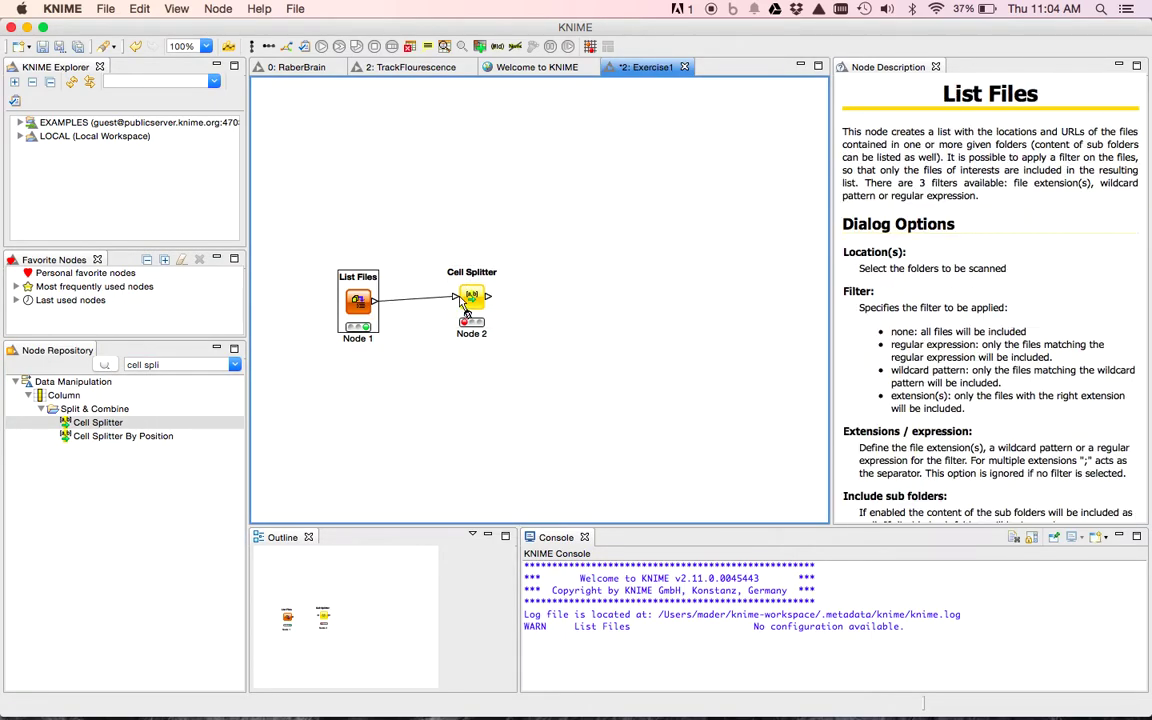
click(470, 300)
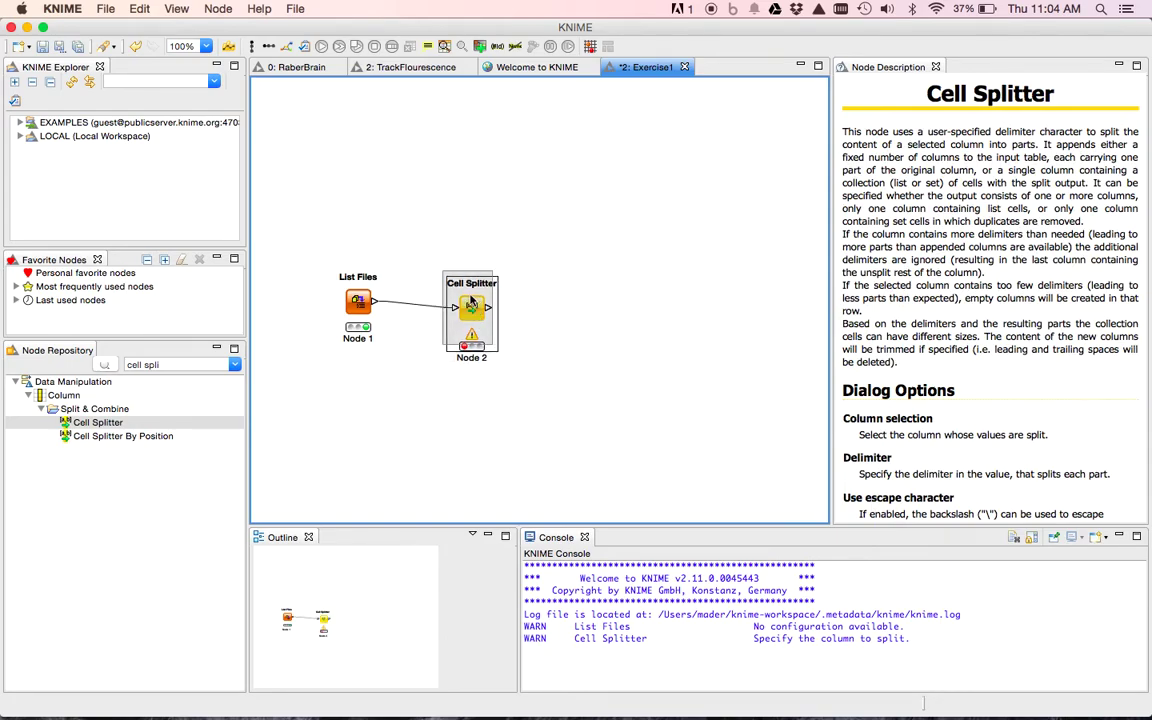
drag(470, 300, 465, 298)
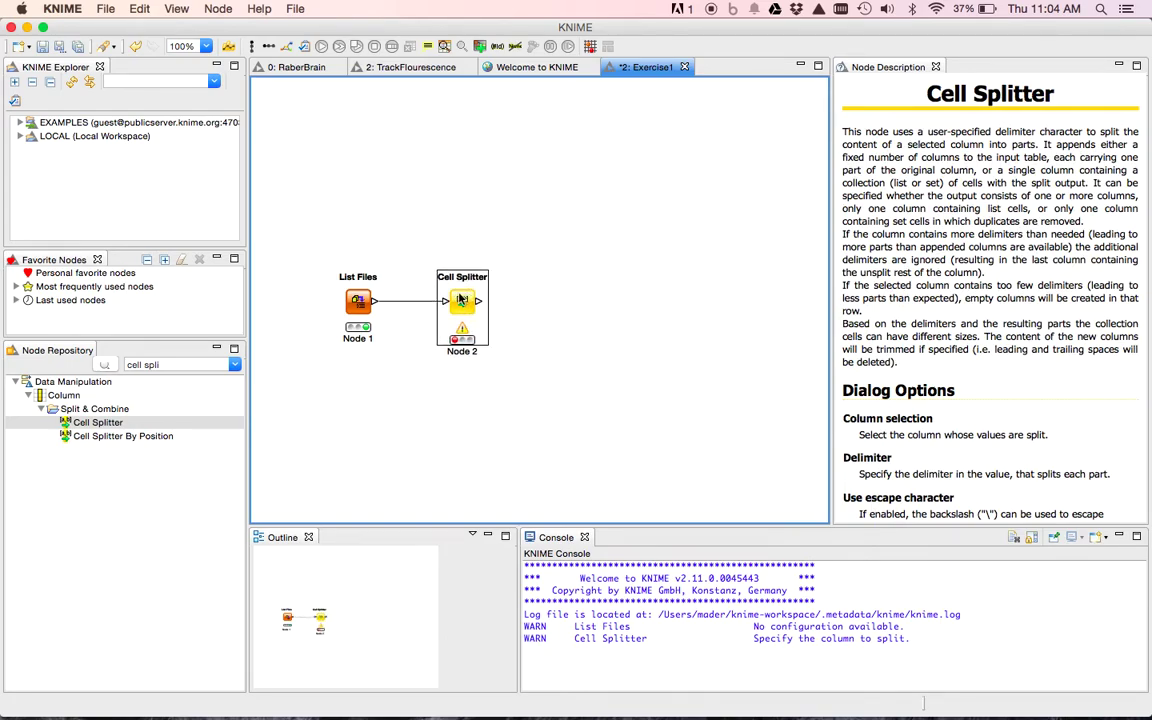
Configure the Cell Splitter to split the URL column at the delimiter "-" into new columns and apply the settings
double_click(461, 299)
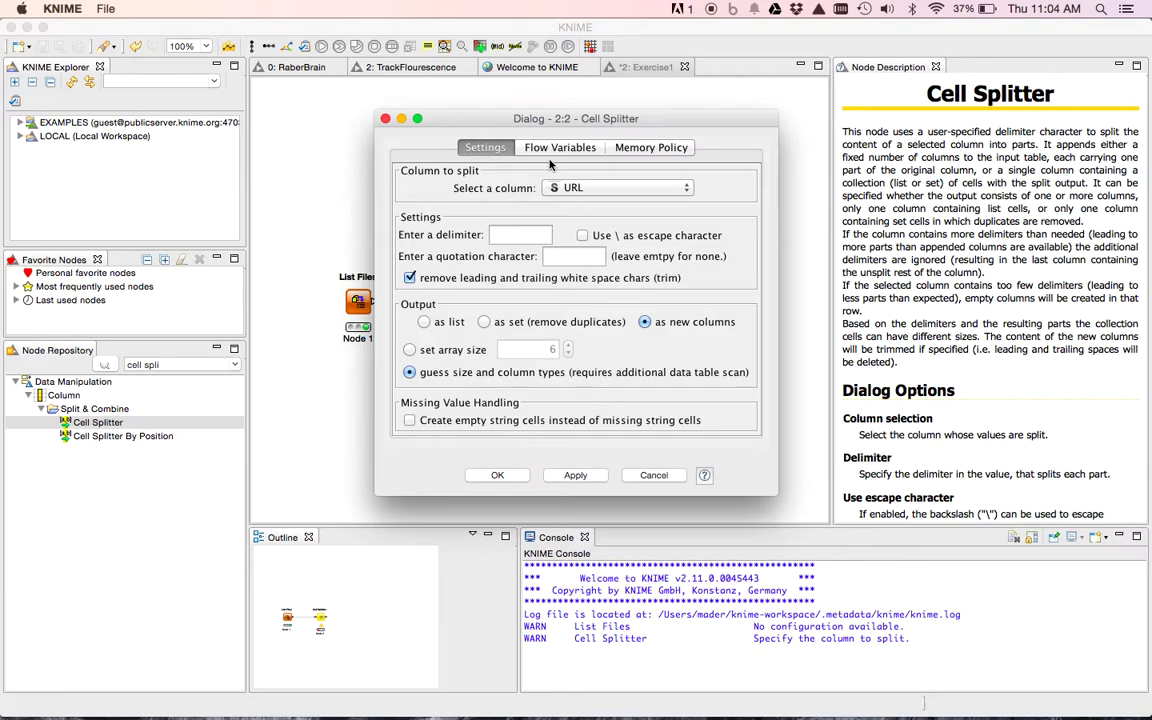
click(600, 187)
click(600, 187)
click(600, 187)
click(600, 187)
click(519, 236)
click(585, 476)
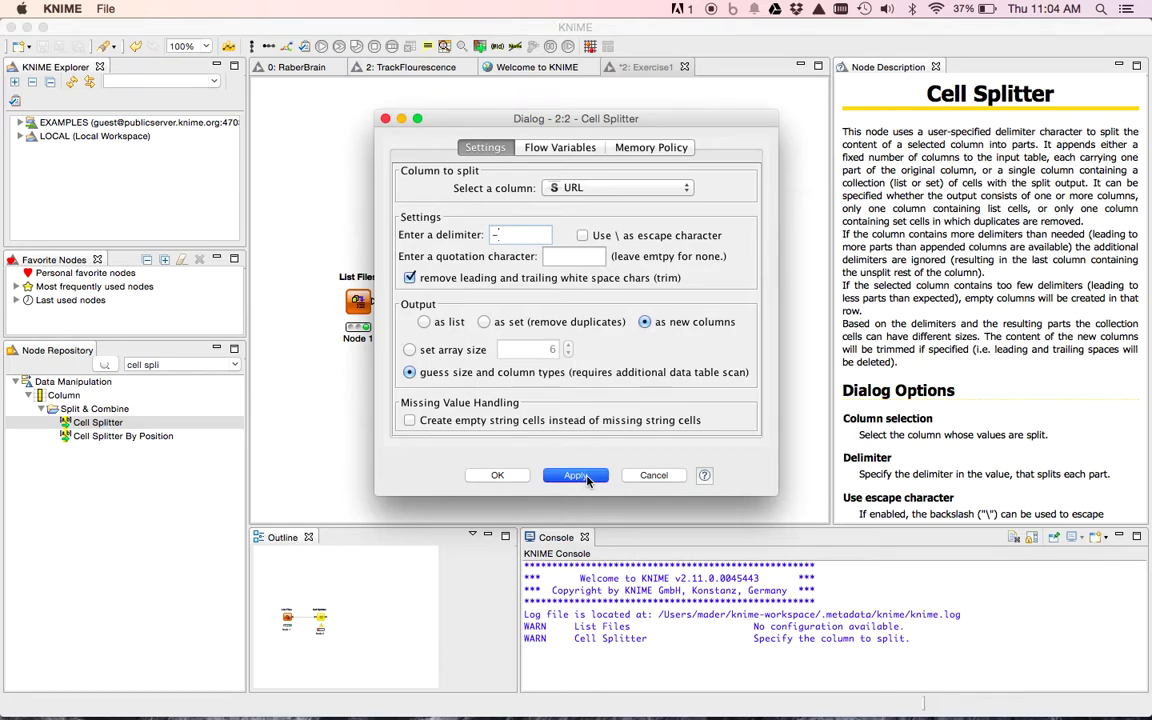
click(497, 475)
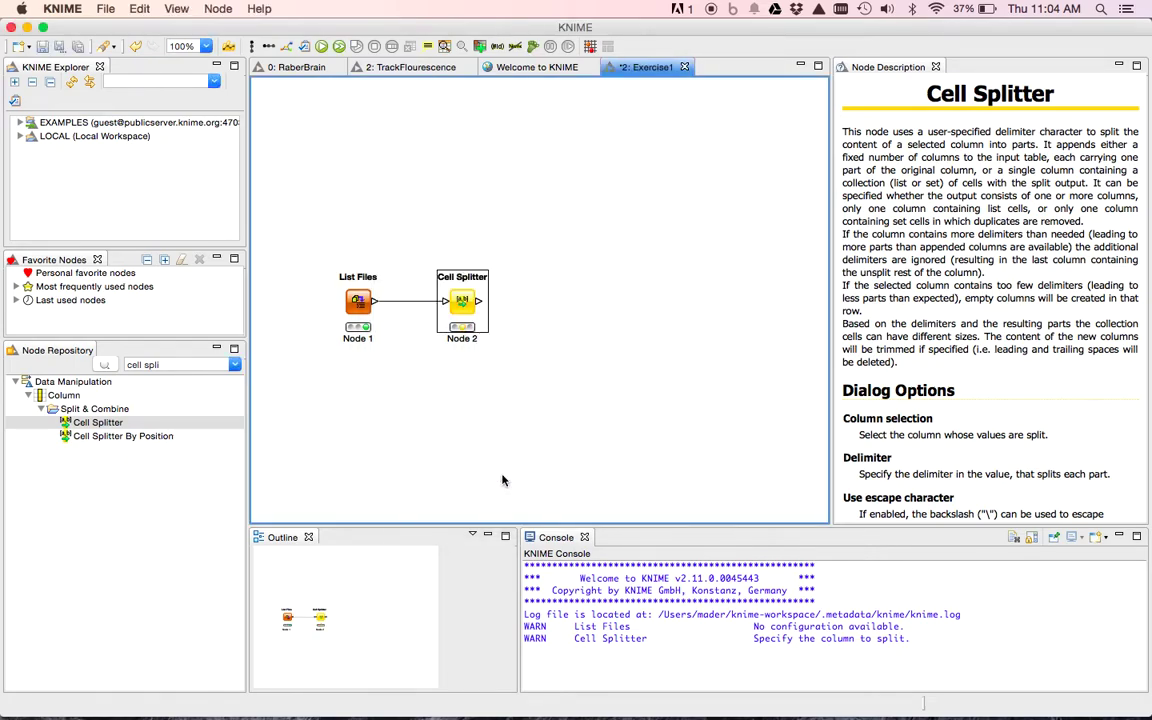
Execute the Cell Splitter and inspect the split URL columns in its output table
right_click(465, 305)
click(475, 292)
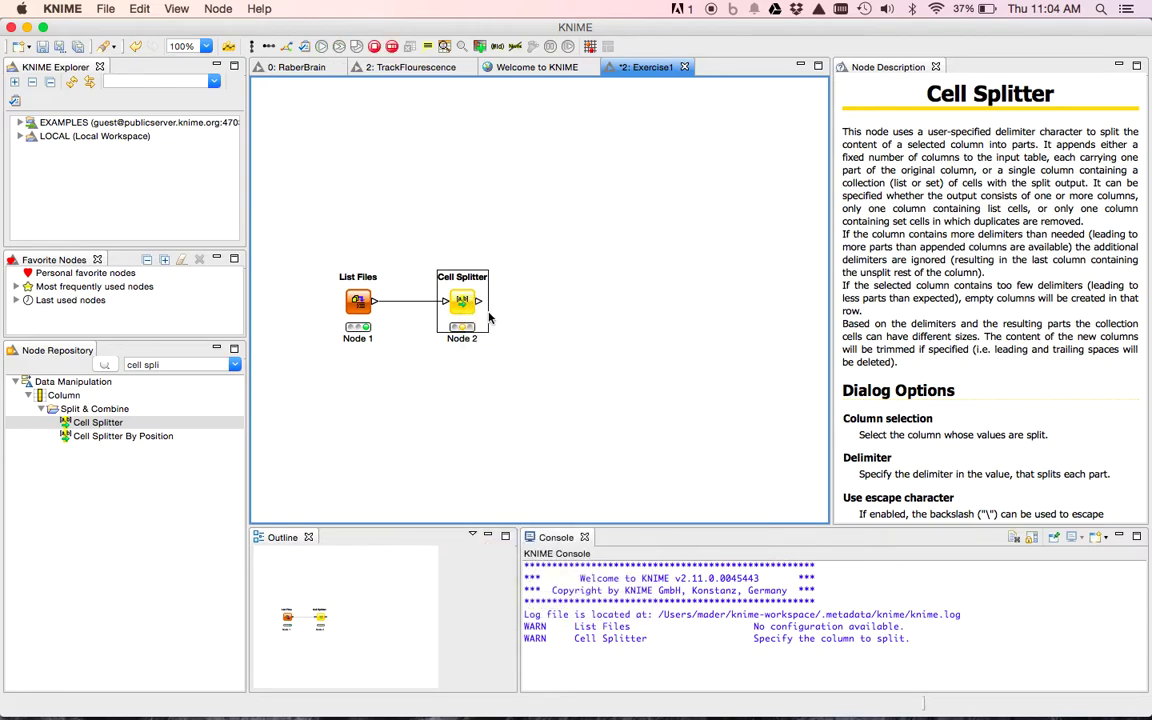
right_click(463, 300)
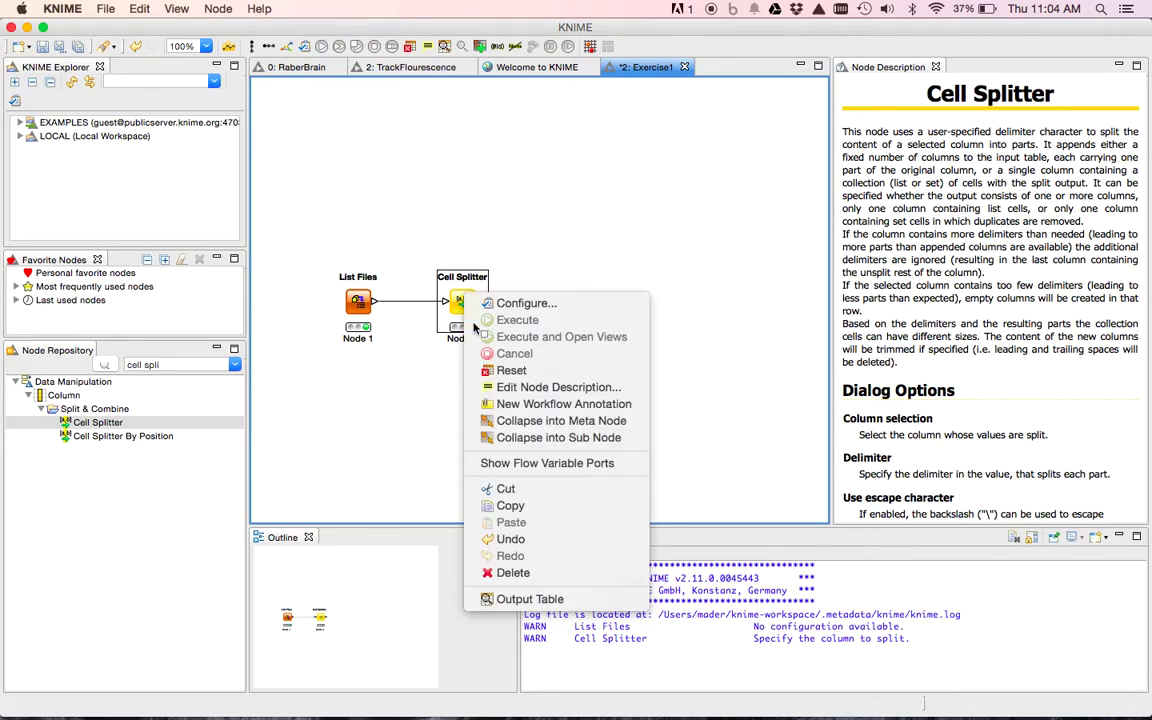
click(534, 600)
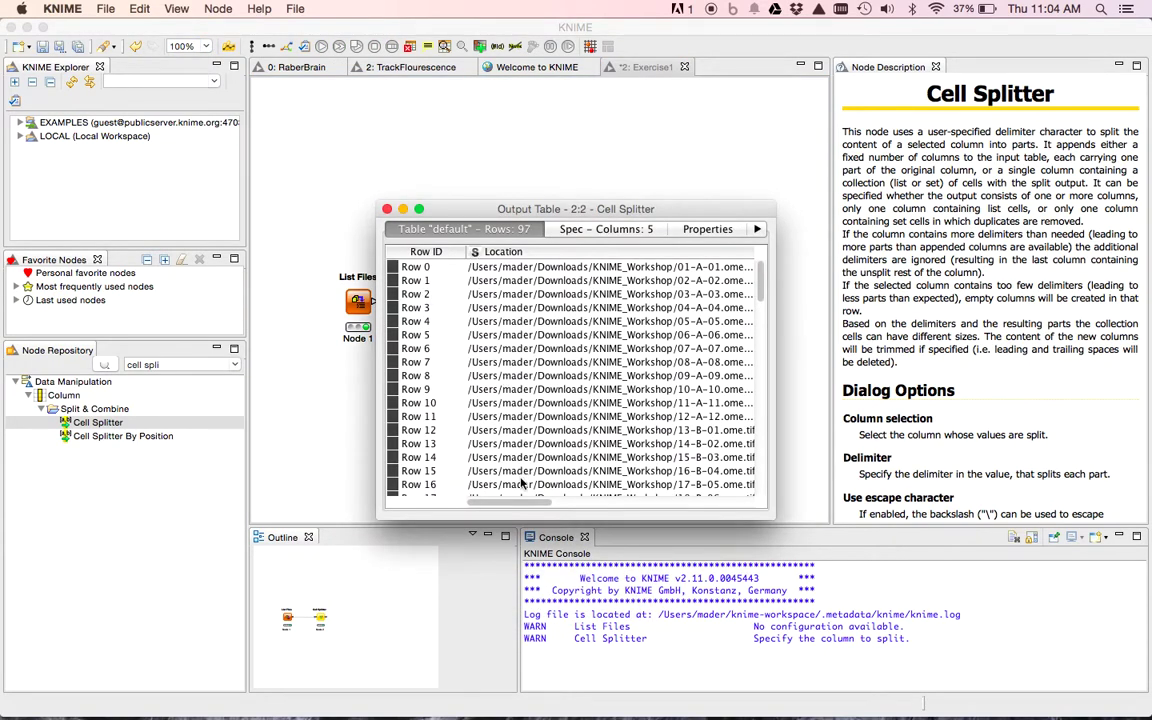
drag(517, 508, 658, 446)
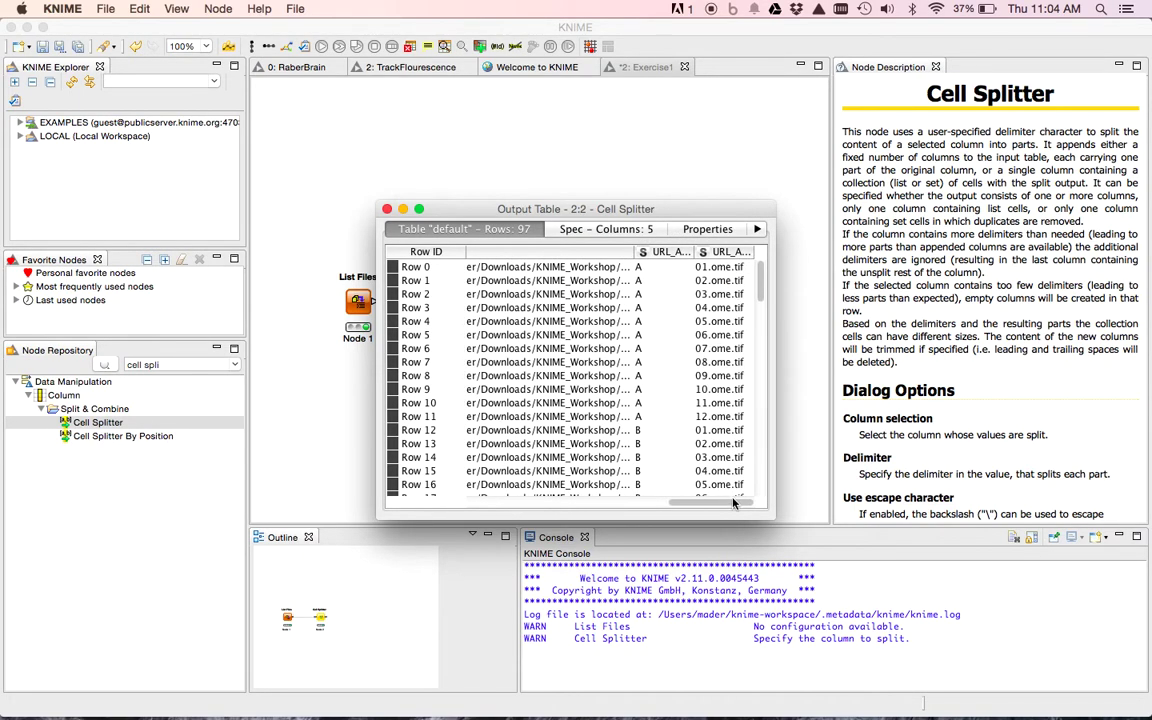
click(350, 190)
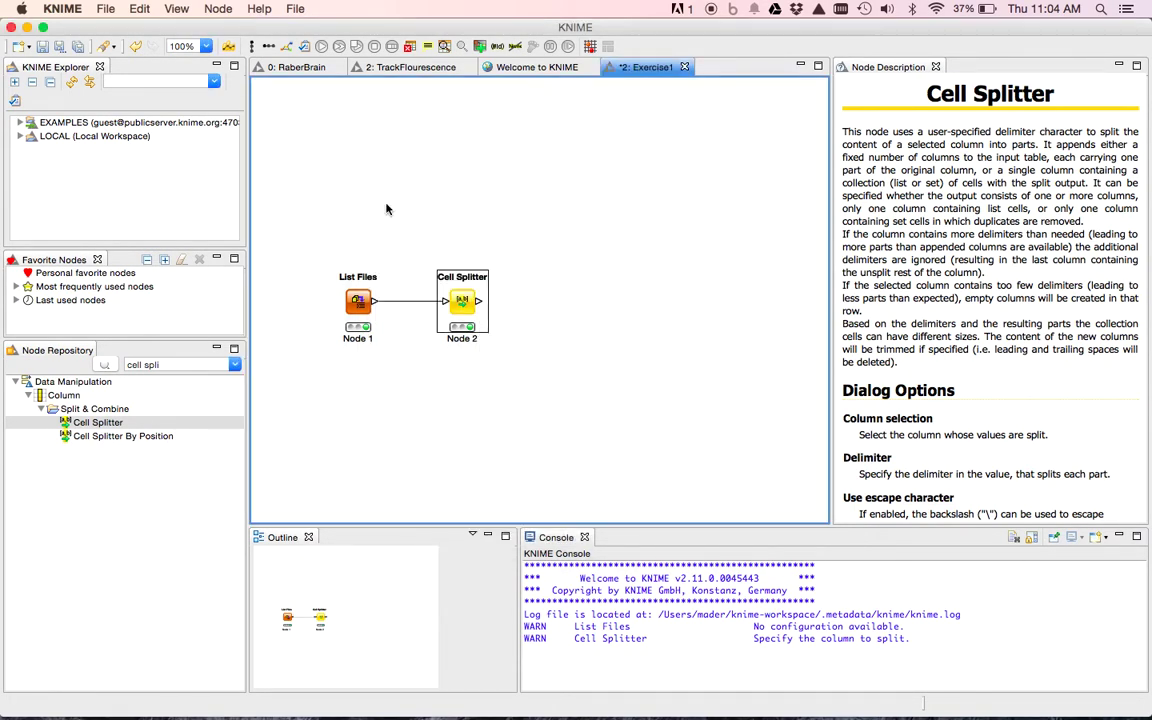
Search the node repository for "column filter", add the Column Filter node, and connect the Cell Splitter output to it
click(150, 364)
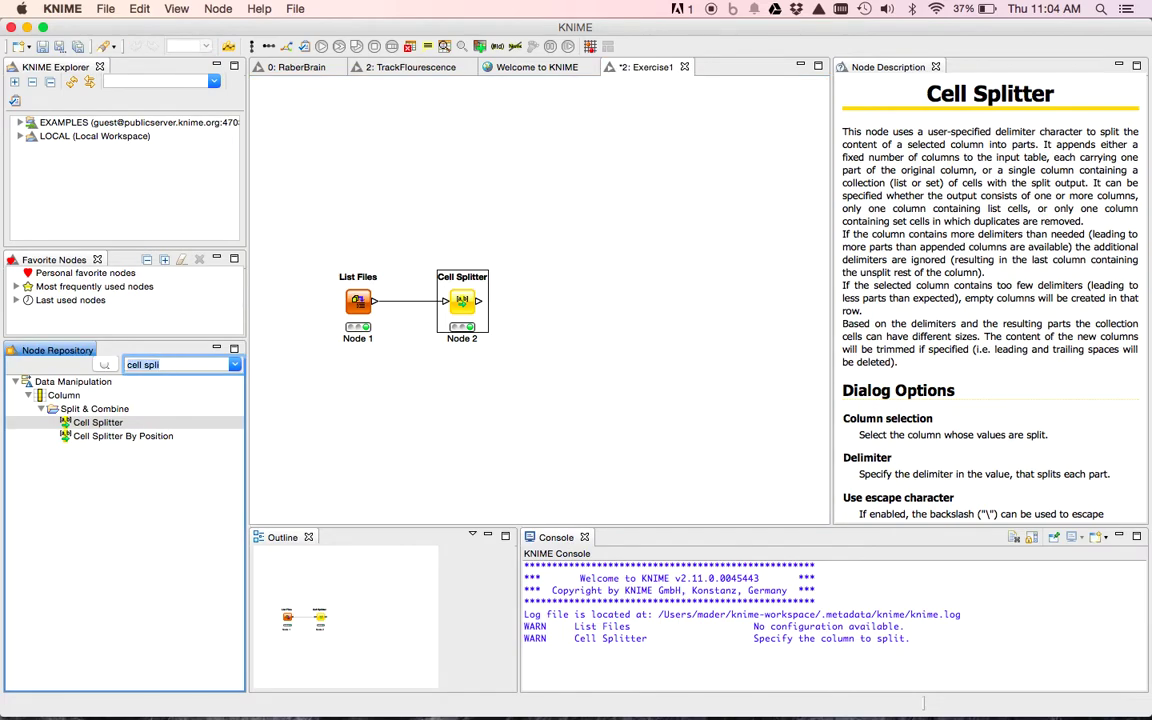
text(column filter)
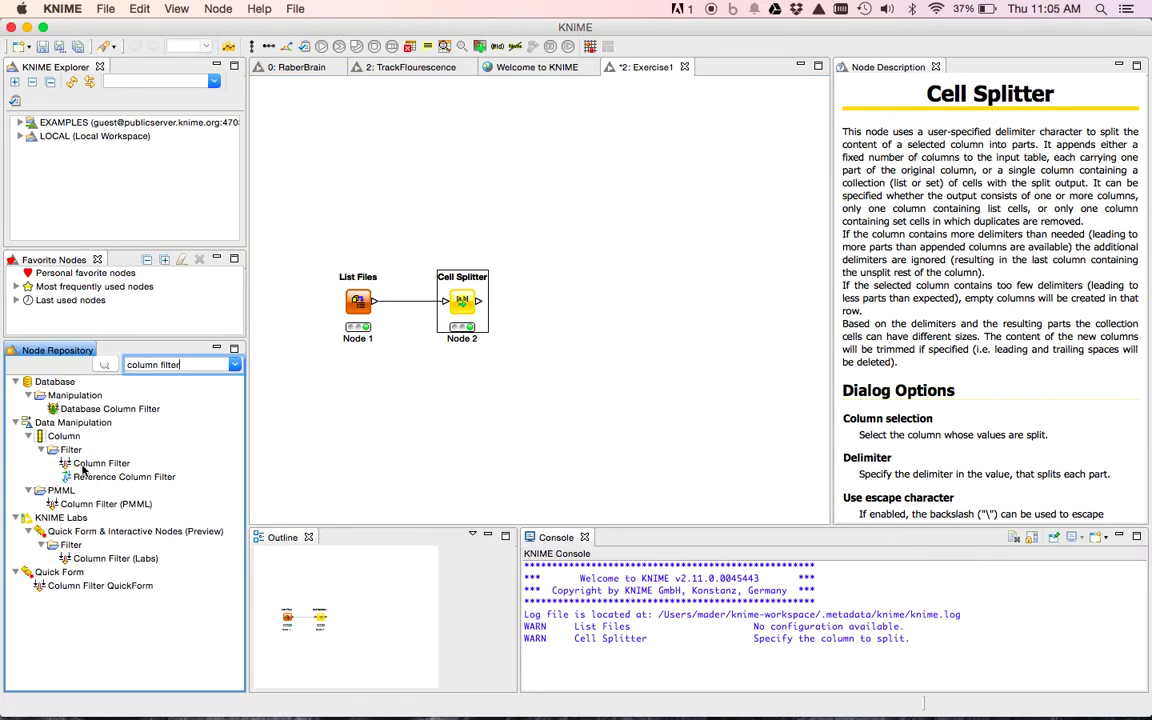
drag(95, 463, 572, 298)
drag(479, 300, 567, 300)
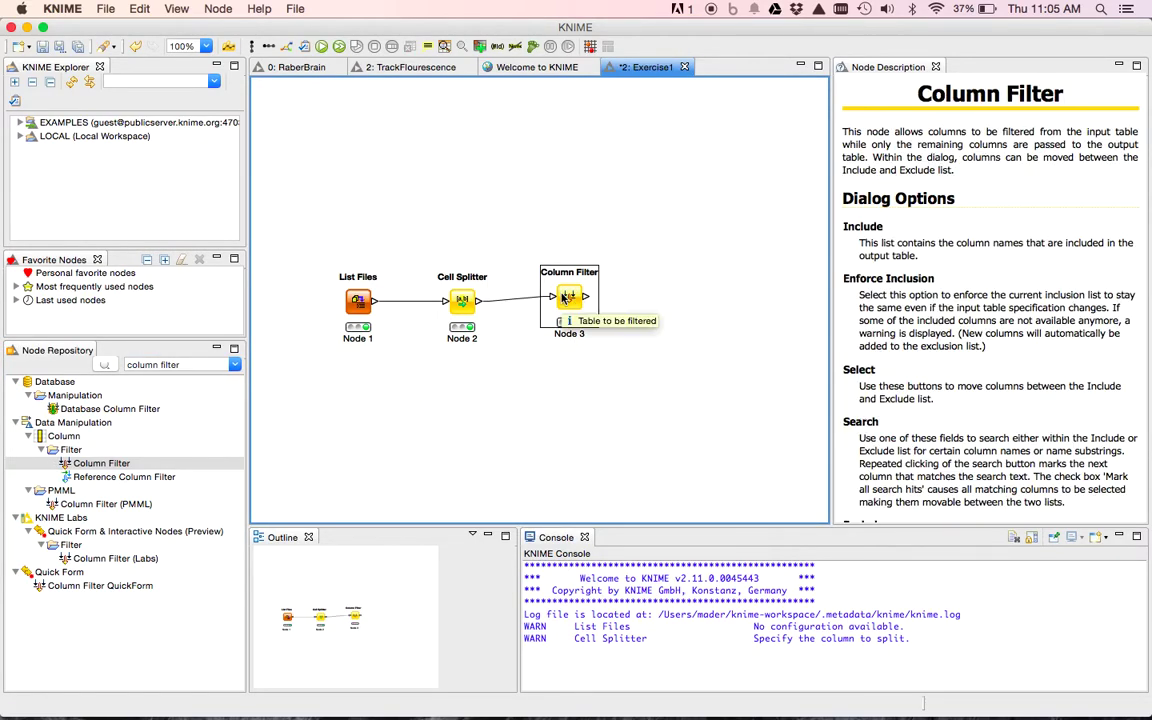
Configure the Column Filter to exclude URL_Arr[0] and URL_Arr[2], keeping Location, URL and URL_Arr[1]
double_click(570, 298)
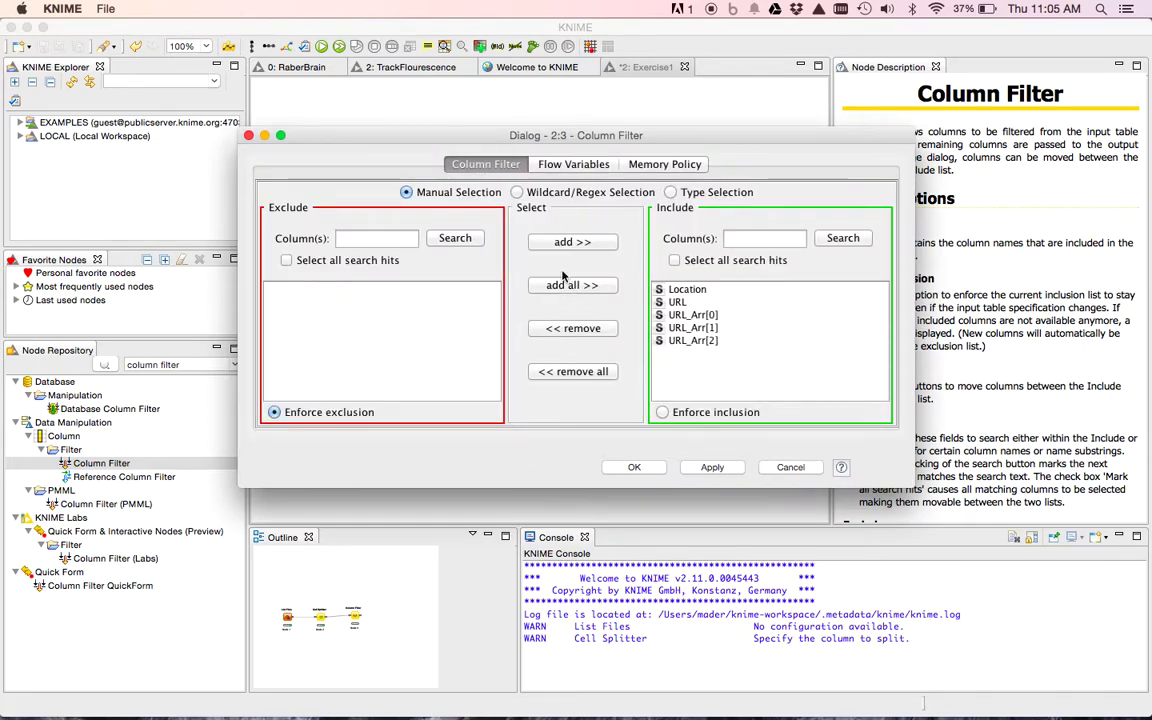
click(677, 302)
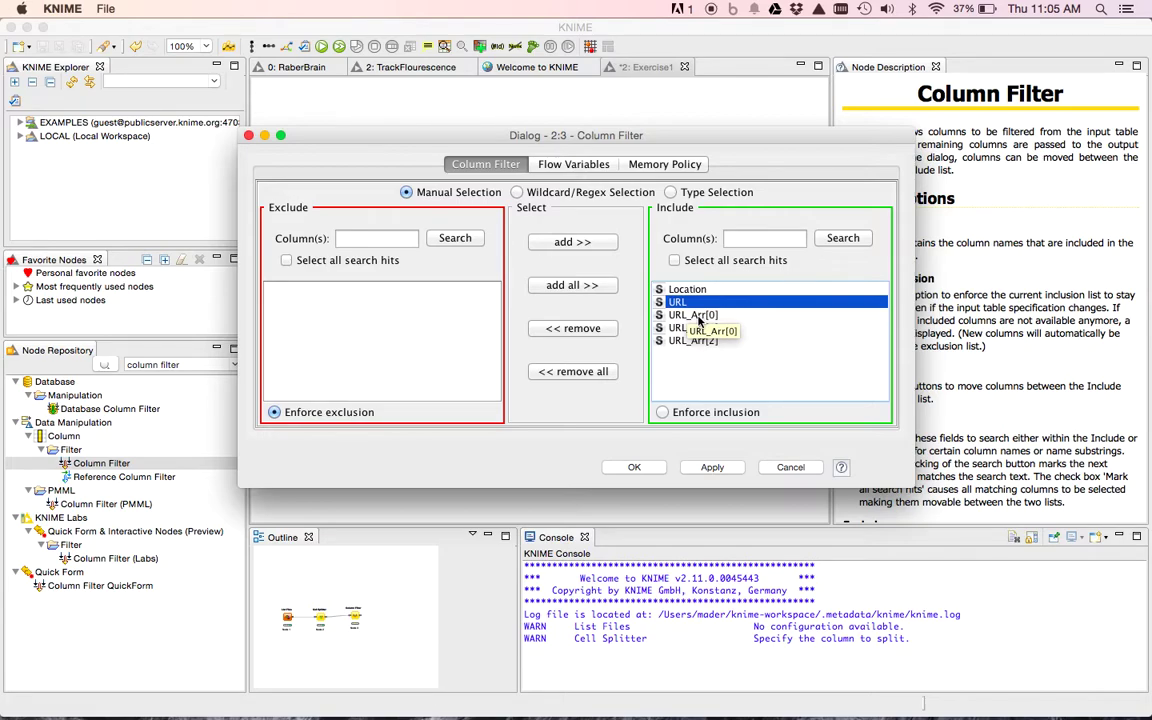
click(699, 316)
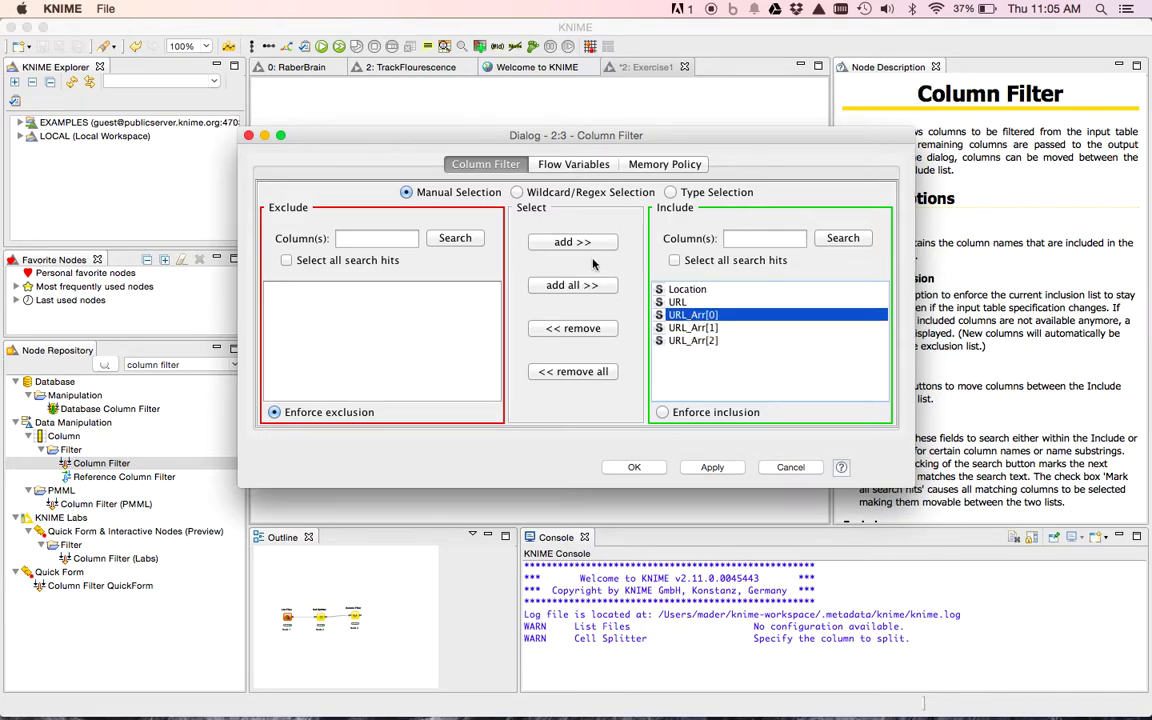
click(569, 330)
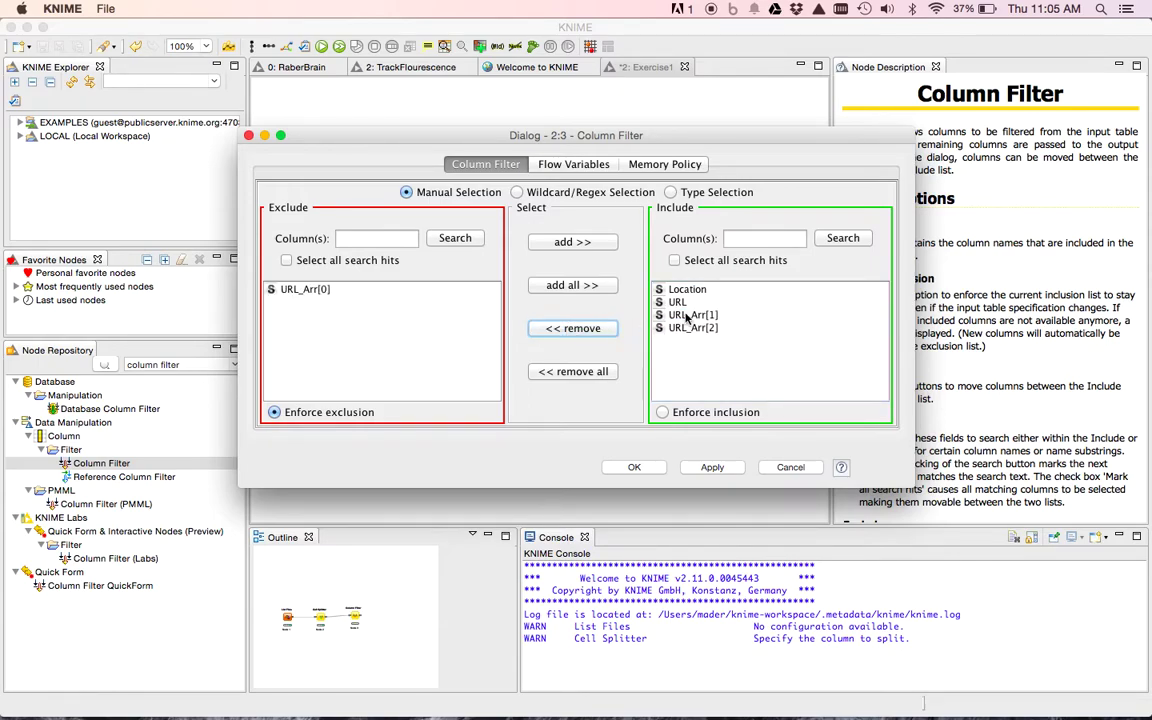
click(699, 329)
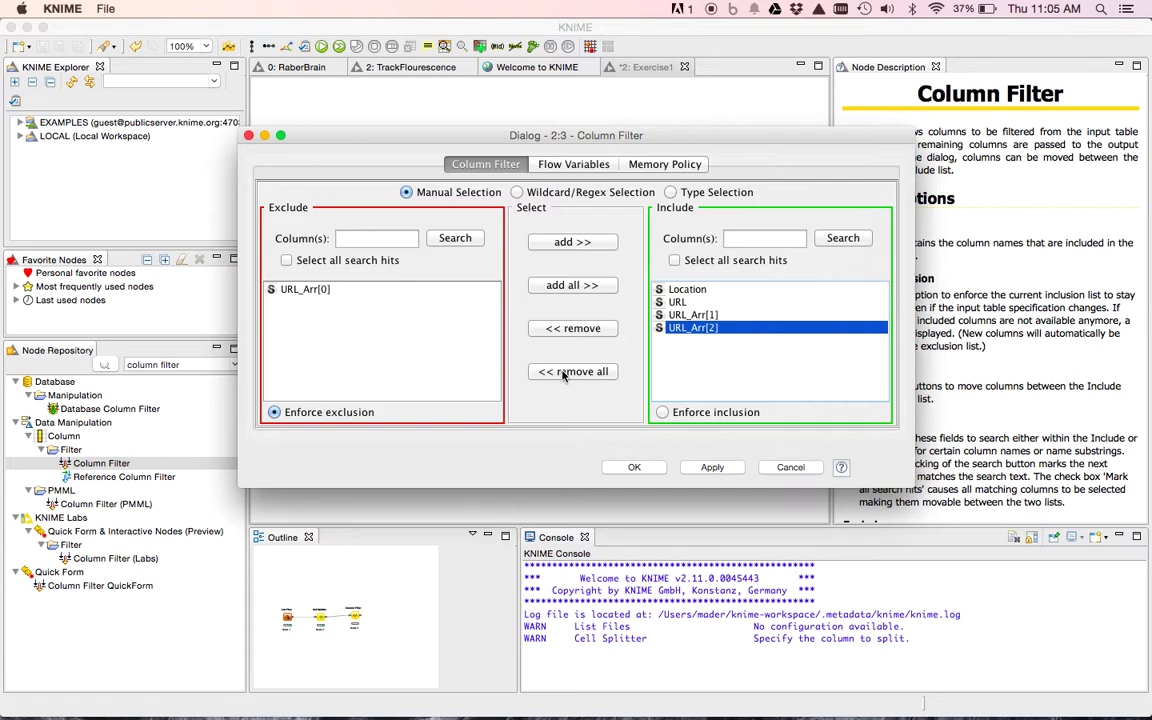
click(567, 326)
click(711, 467)
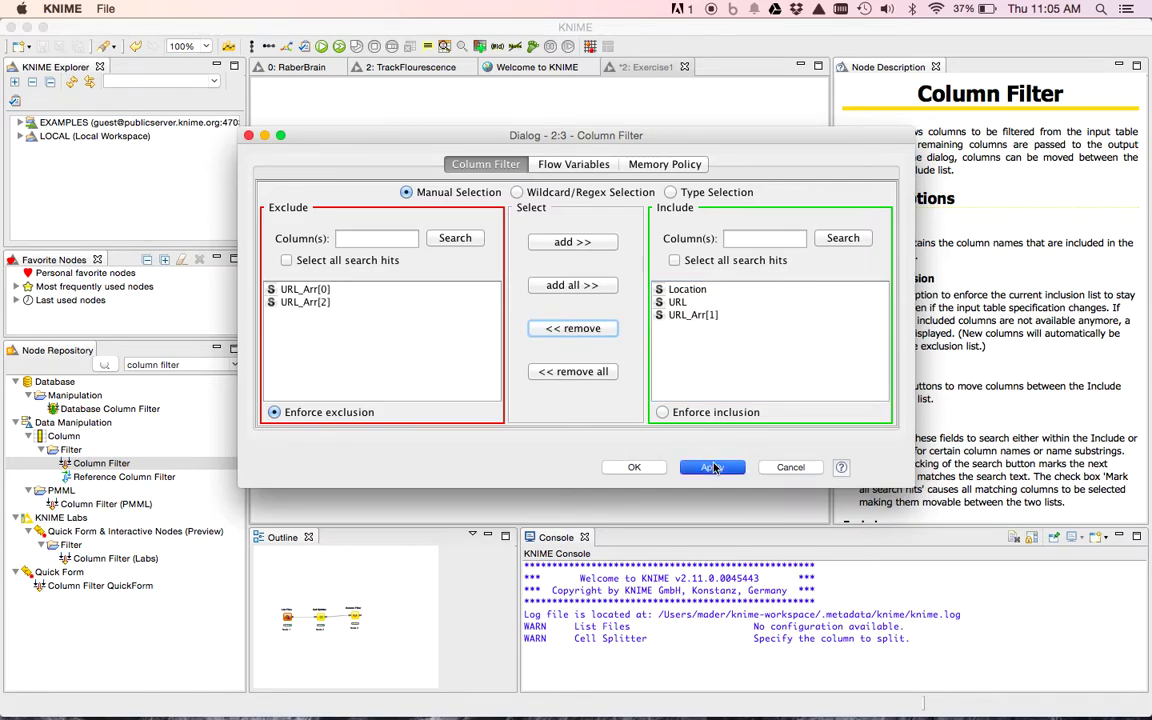
click(634, 467)
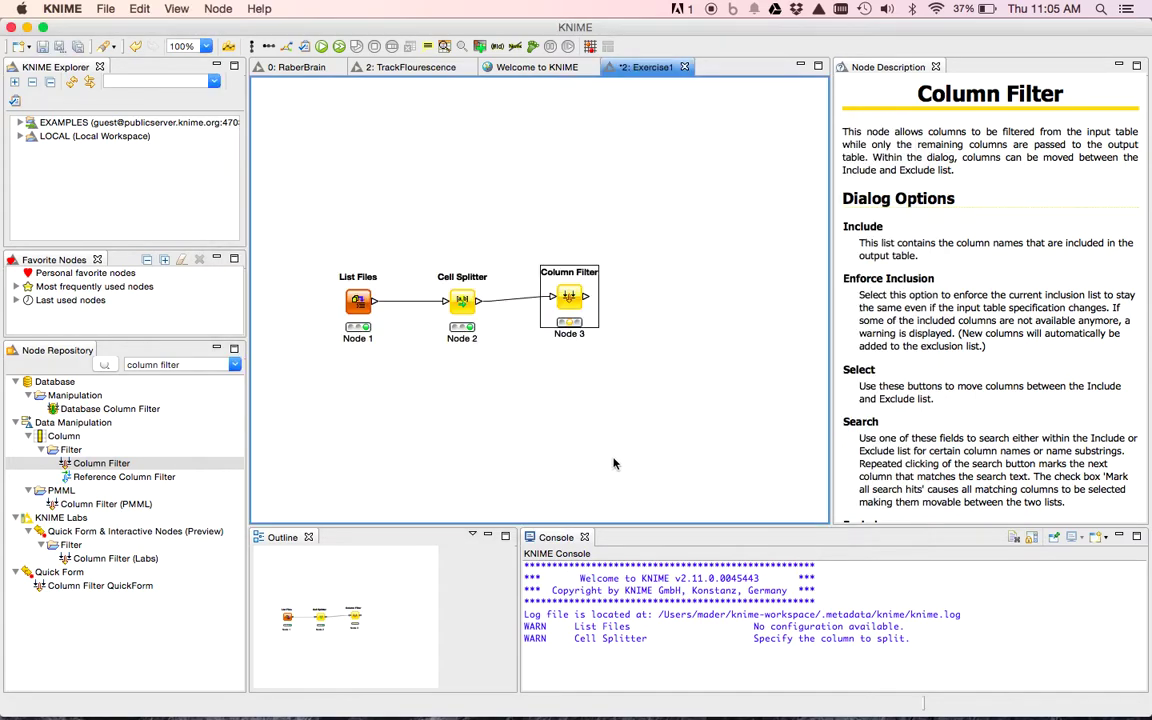
Align the Column Filter node horizontally with the other nodes and execute it
drag(567, 296, 568, 301)
right_click(568, 301)
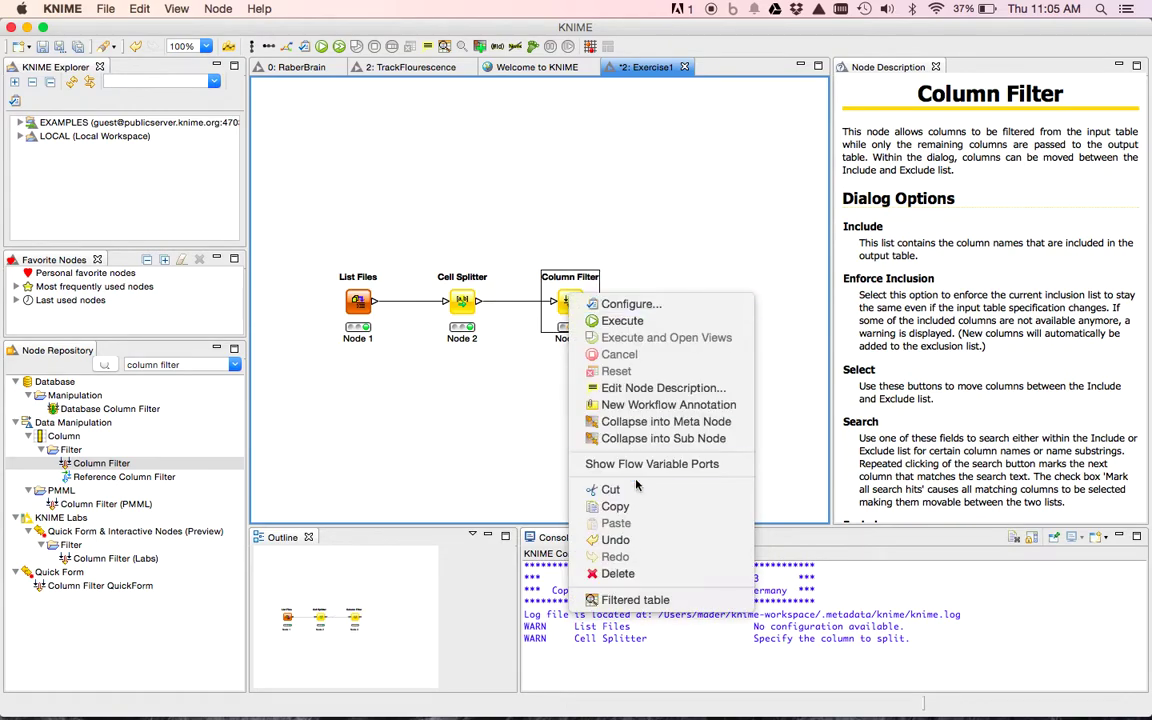
click(634, 321)
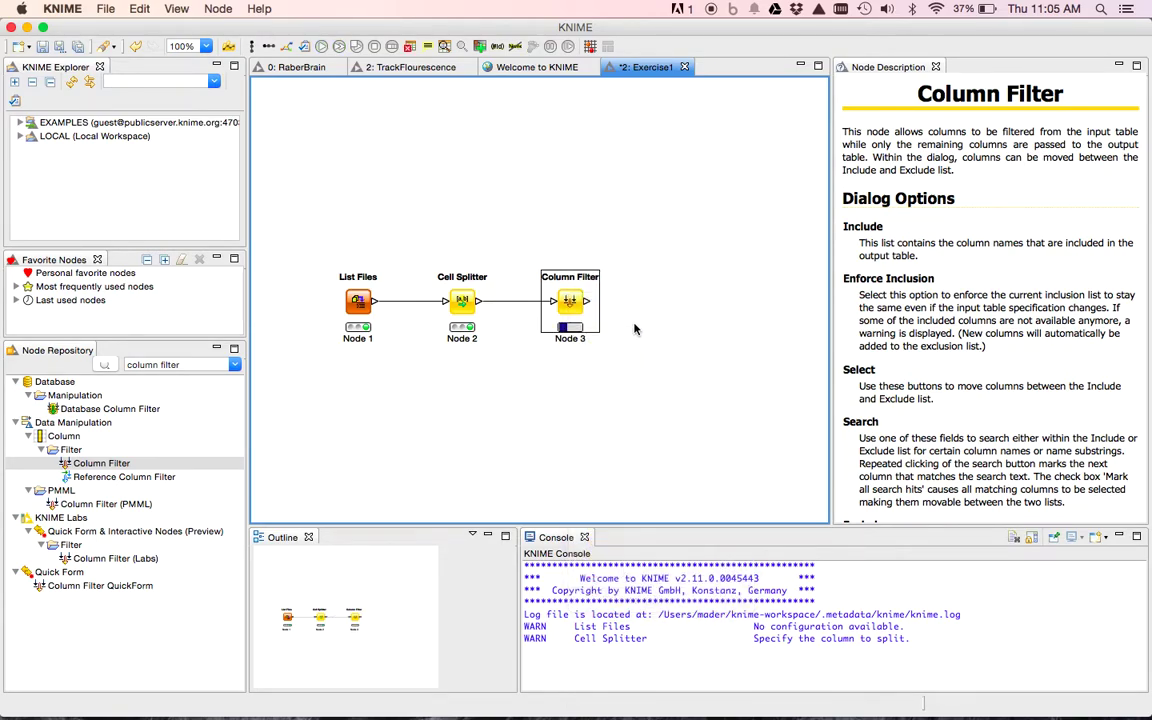
Inspect the remaining columns in the Column Filter's filtered table, then close the table
right_click(569, 304)
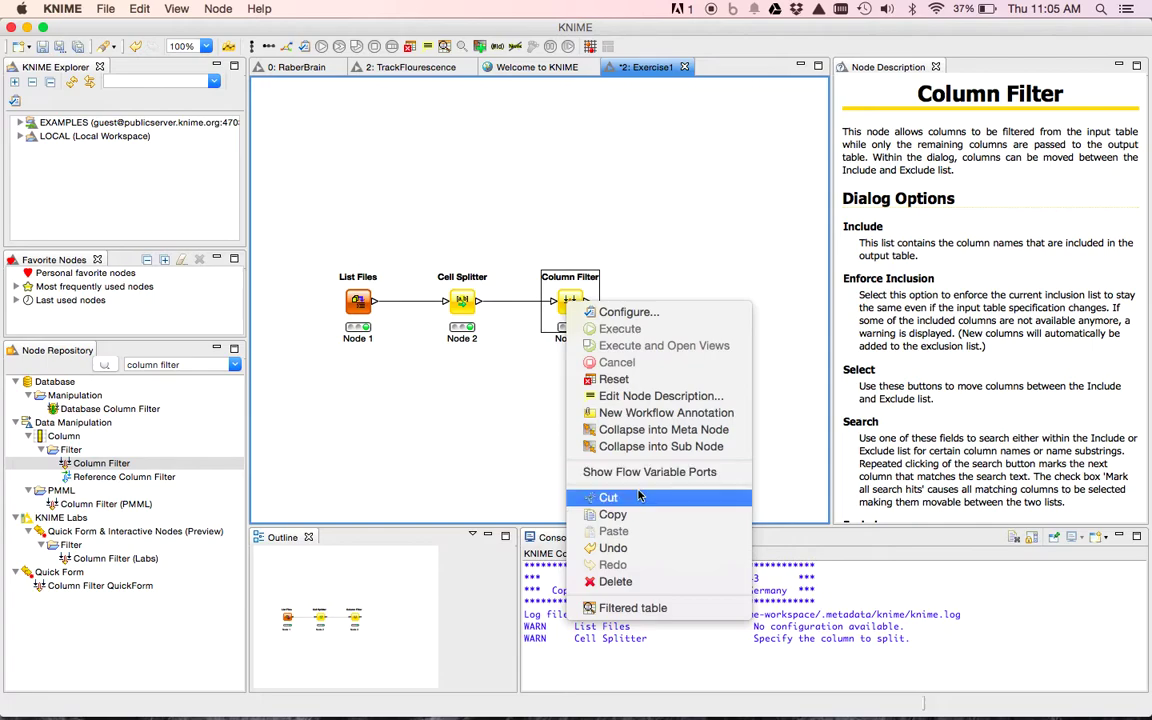
click(625, 608)
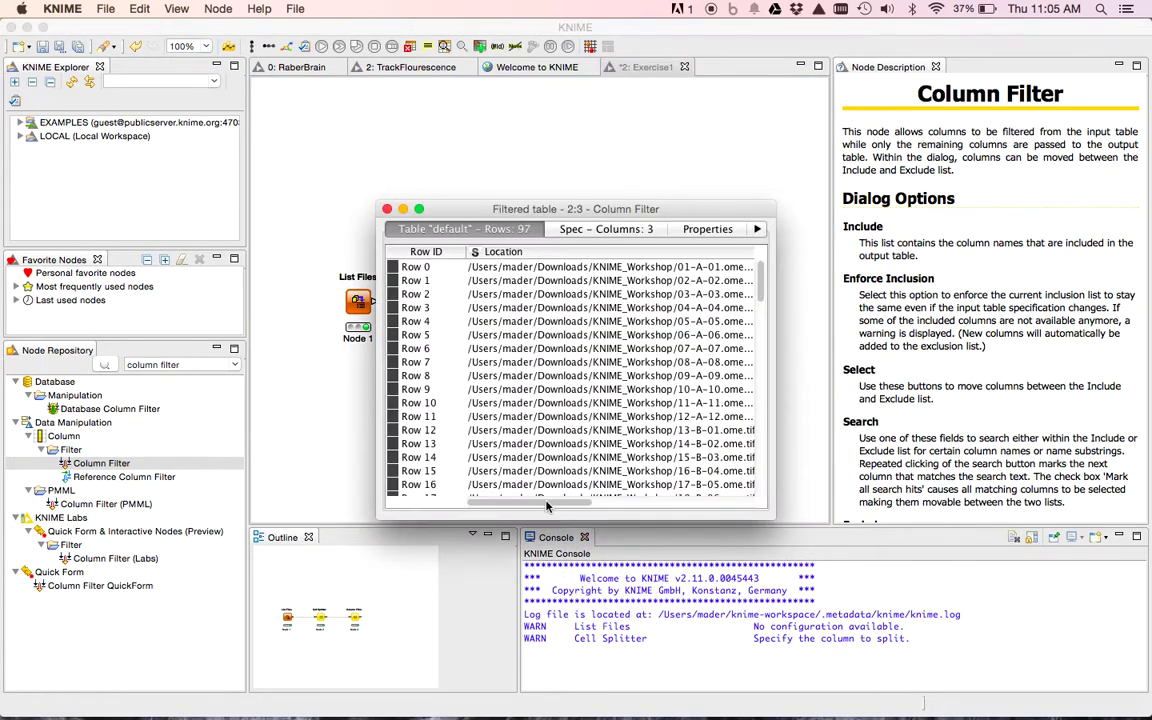
scroll(540, 500, right, 3)
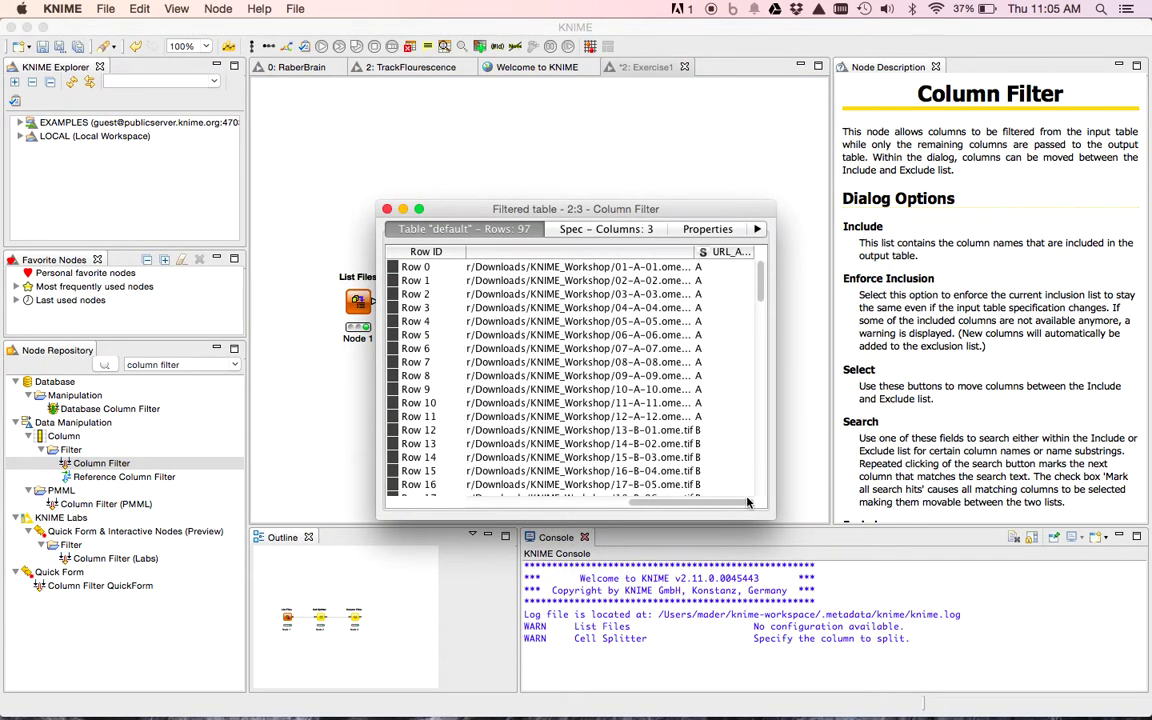
click(704, 280)
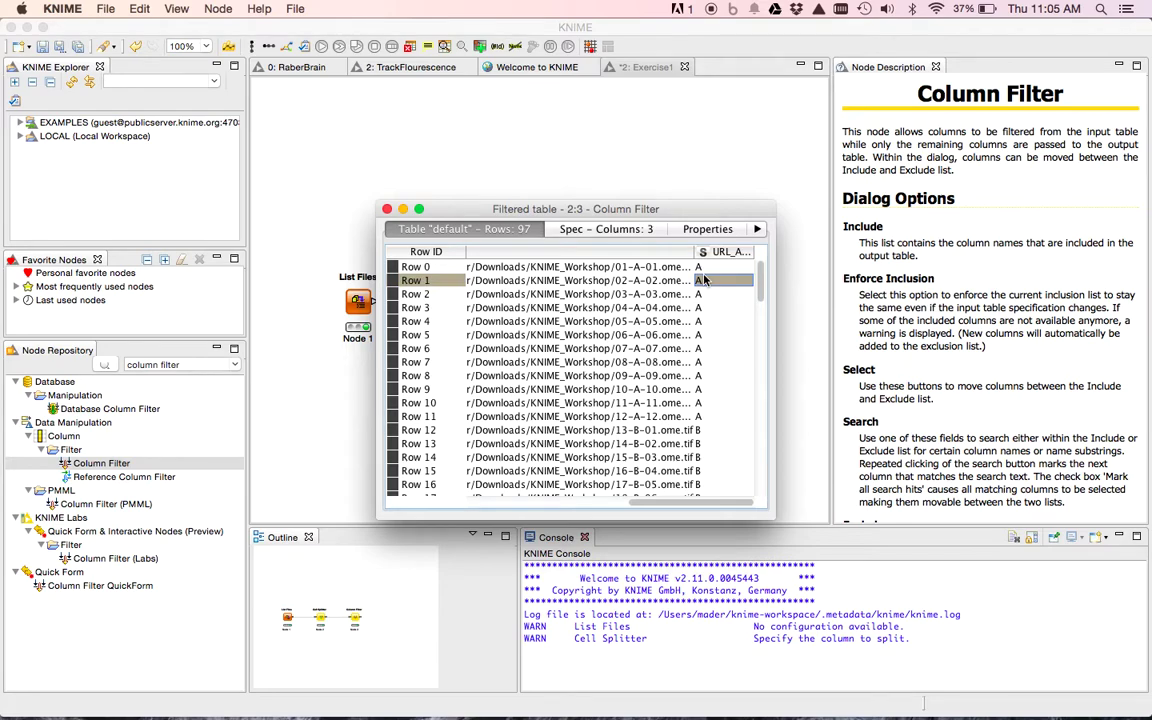
click(387, 209)
Search the node repository for "column rename", add the Column Rename node, and connect the Column Filter output to it
click(200, 366)
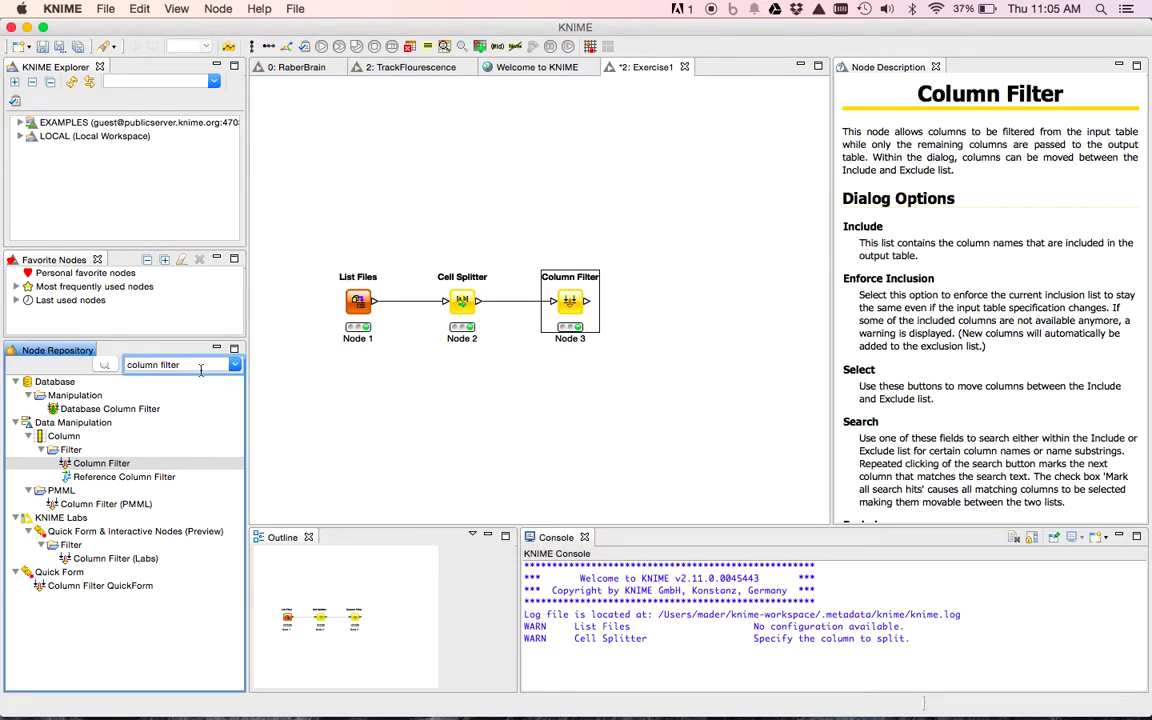
text(column rename)
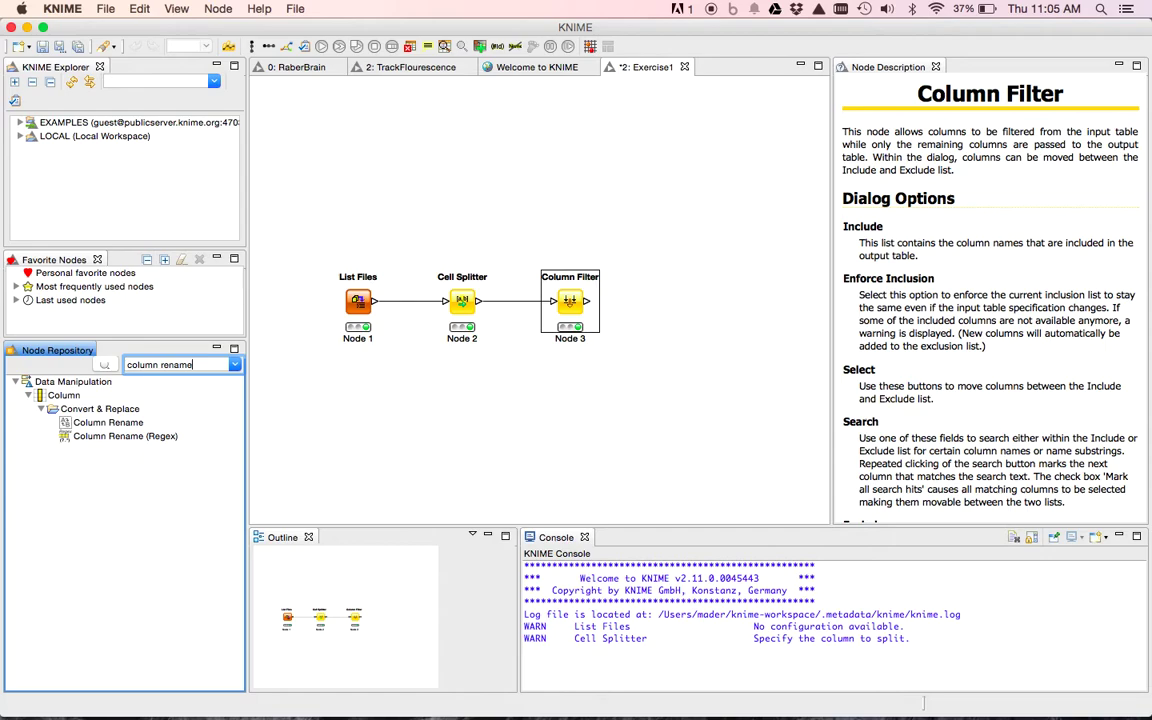
click(86, 424)
drag(86, 428, 670, 318)
drag(587, 301, 668, 306)
click(670, 305)
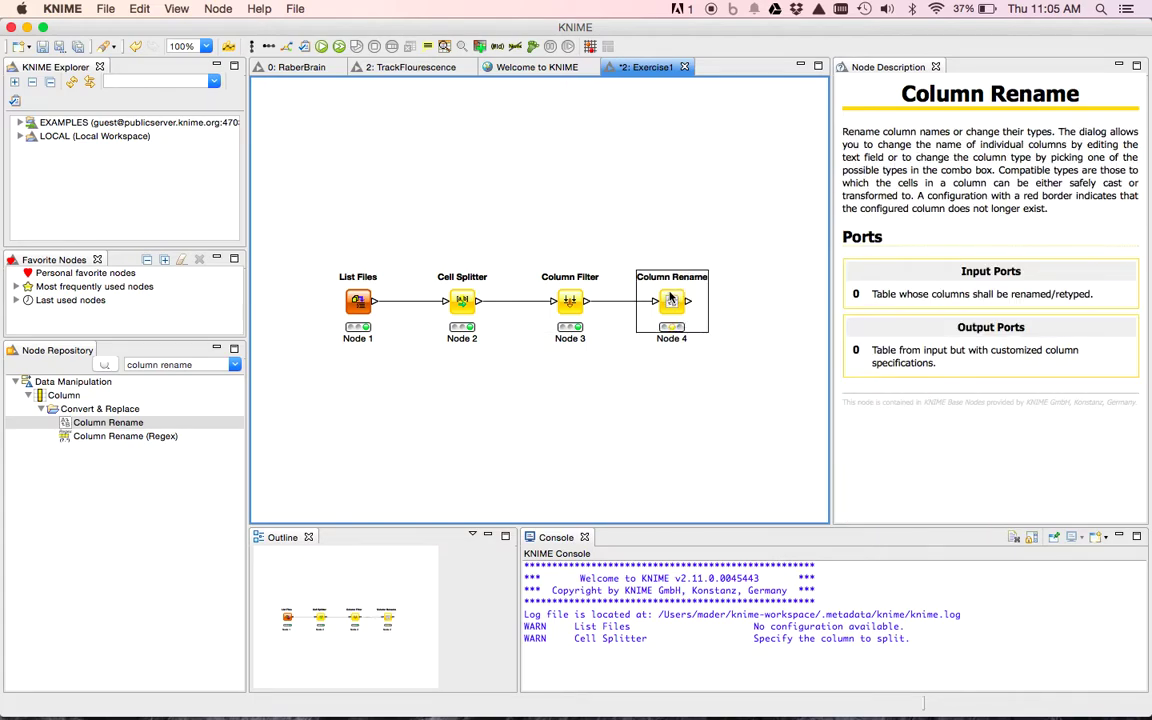
Configure the Column Rename node to rename URL_Arr[1] to Group and apply the settings
right_click(683, 296)
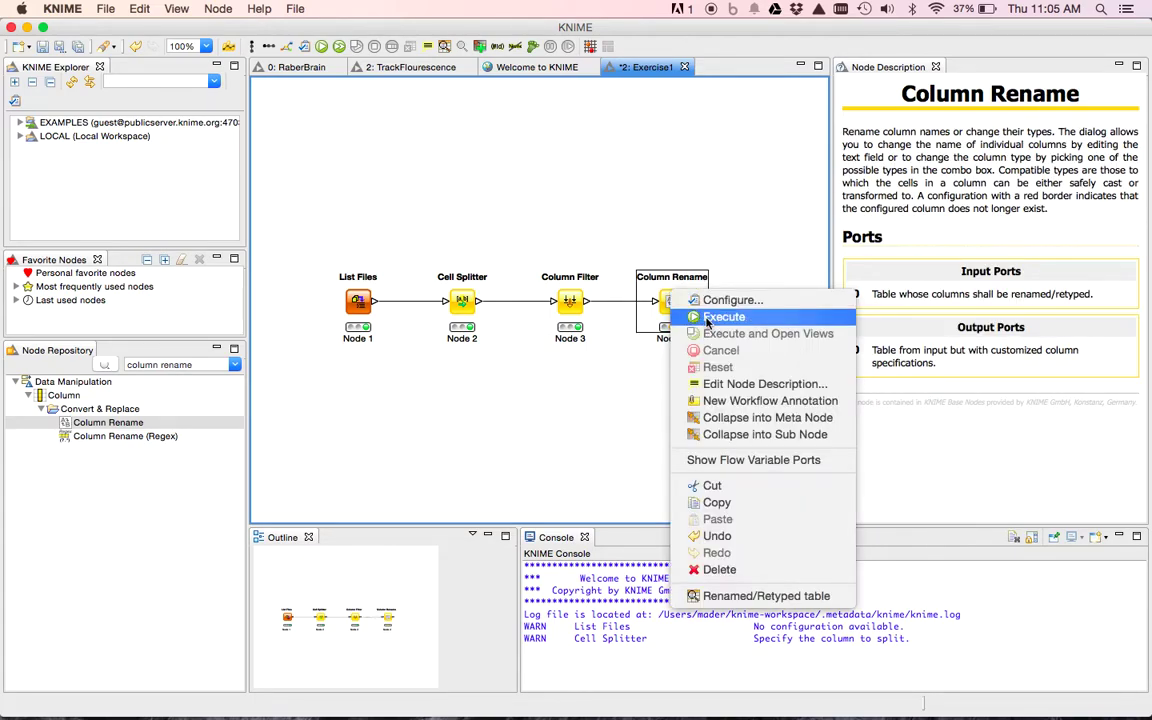
click(705, 301)
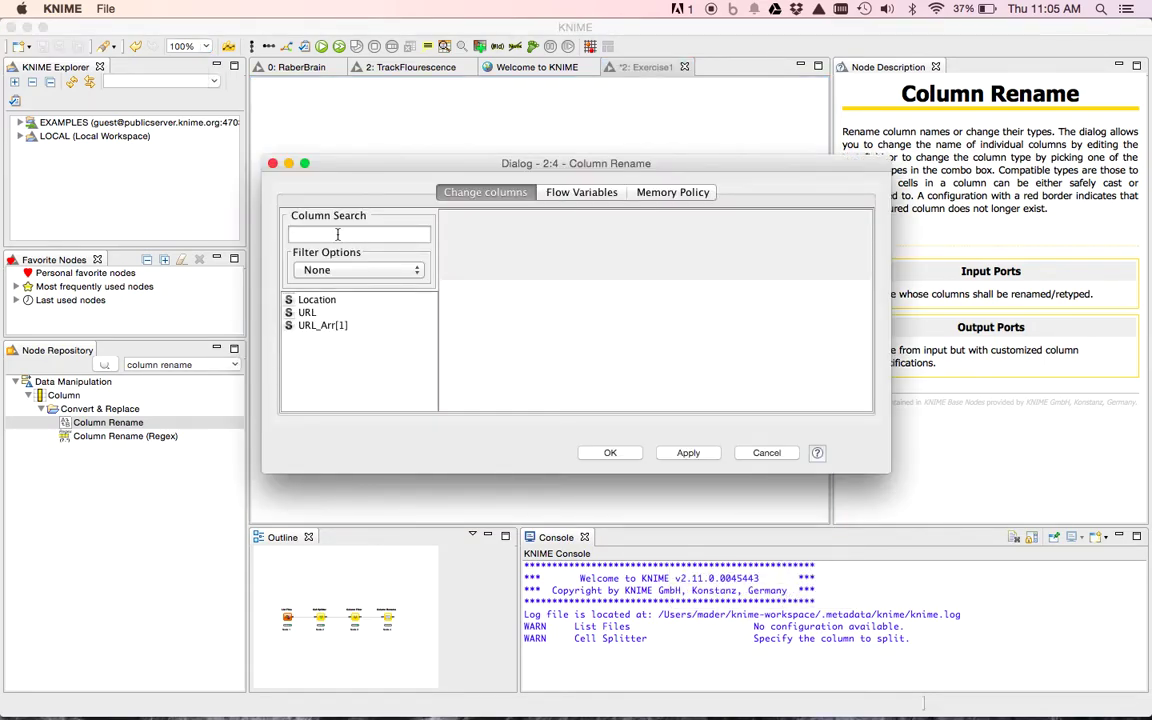
click(318, 327)
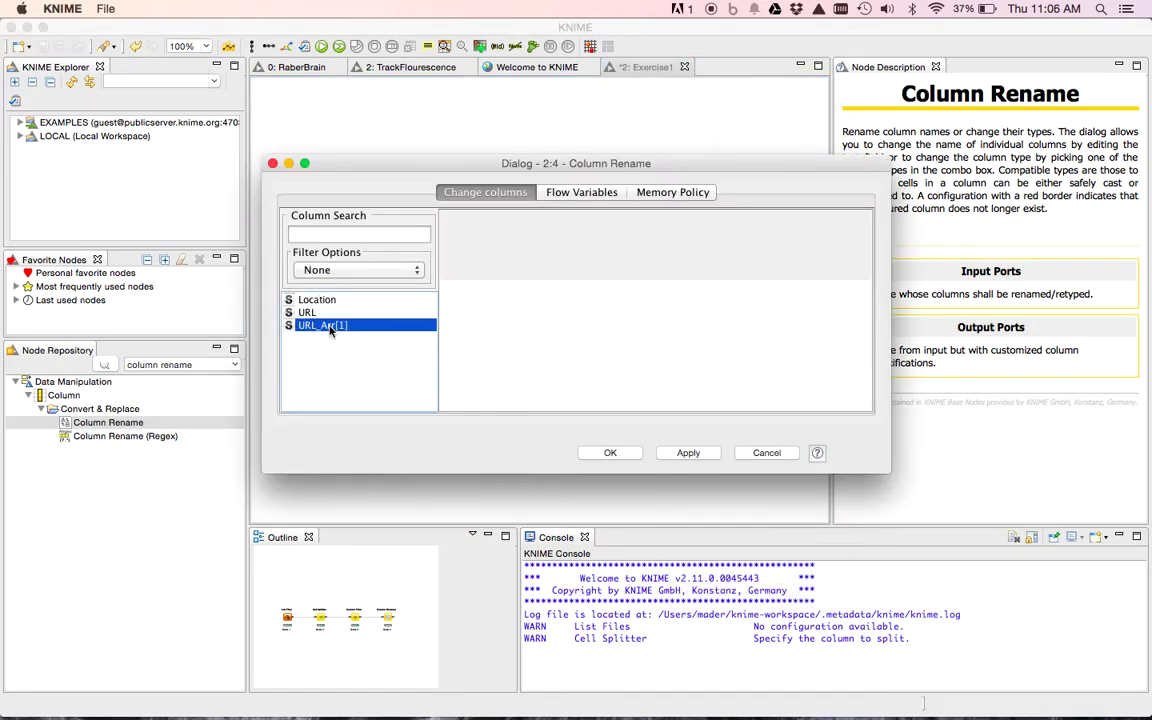
double_click(330, 326)
click(456, 262)
click(604, 260)
triple_click(604, 260)
text(Group)
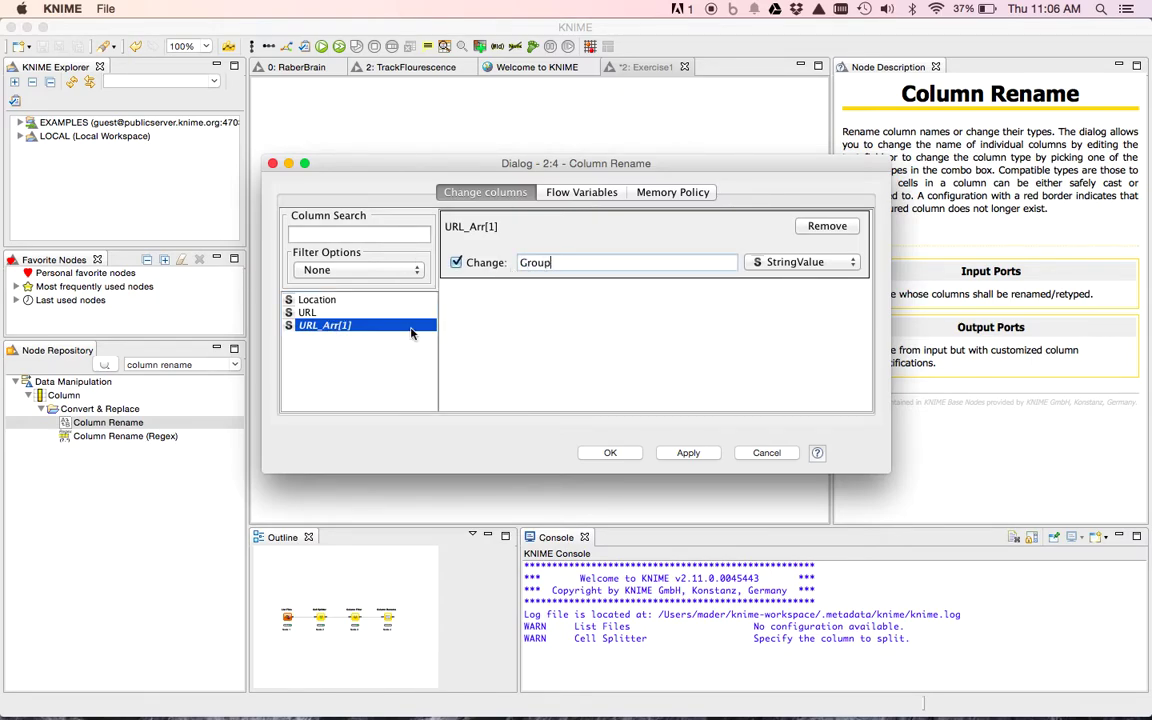
click(688, 453)
click(610, 453)
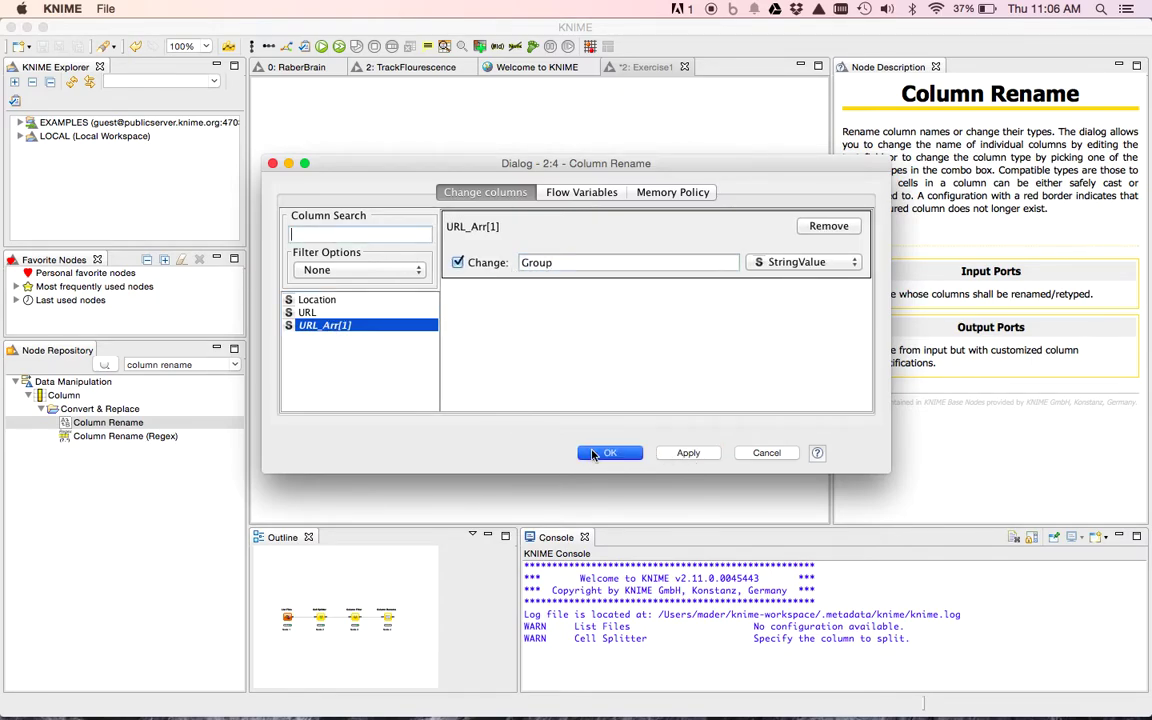
right_click(673, 302)
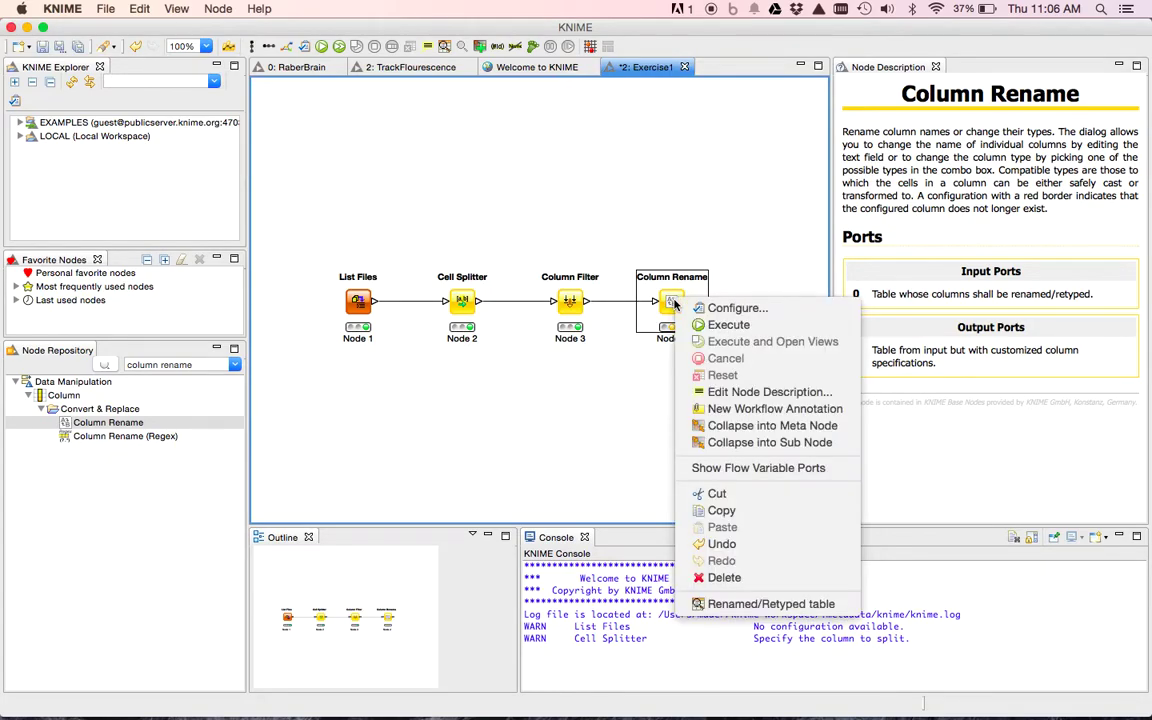
click(593, 235)
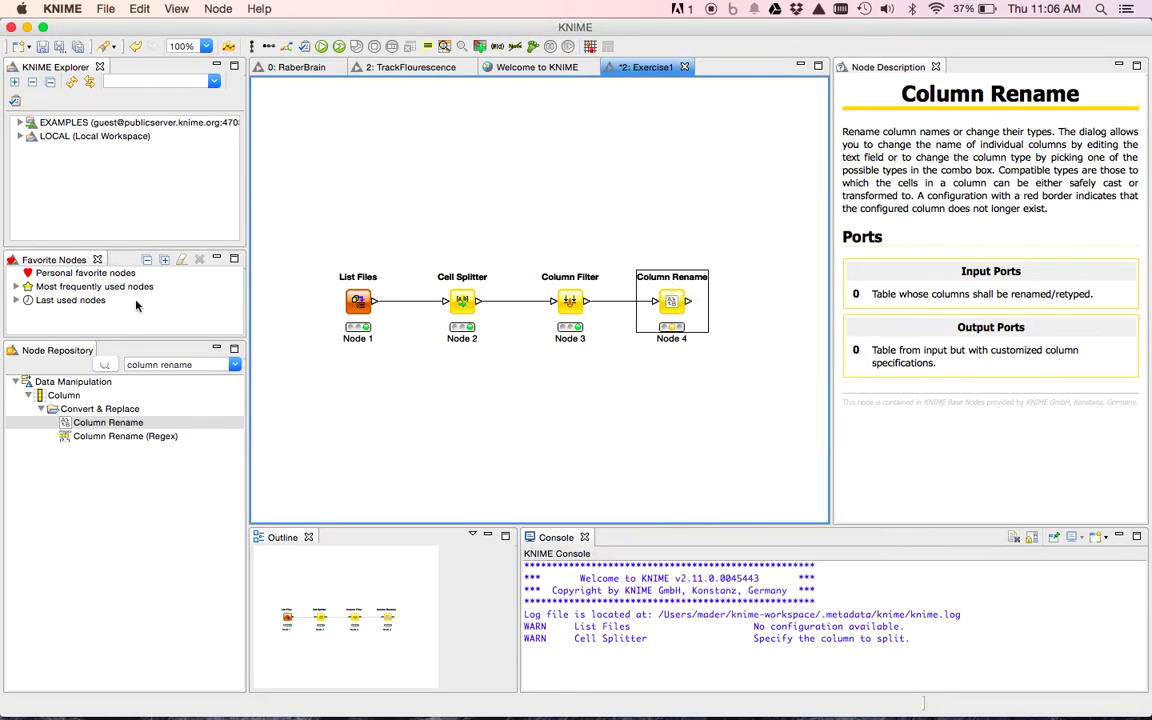
Execute the Column Rename node
click(164, 365)
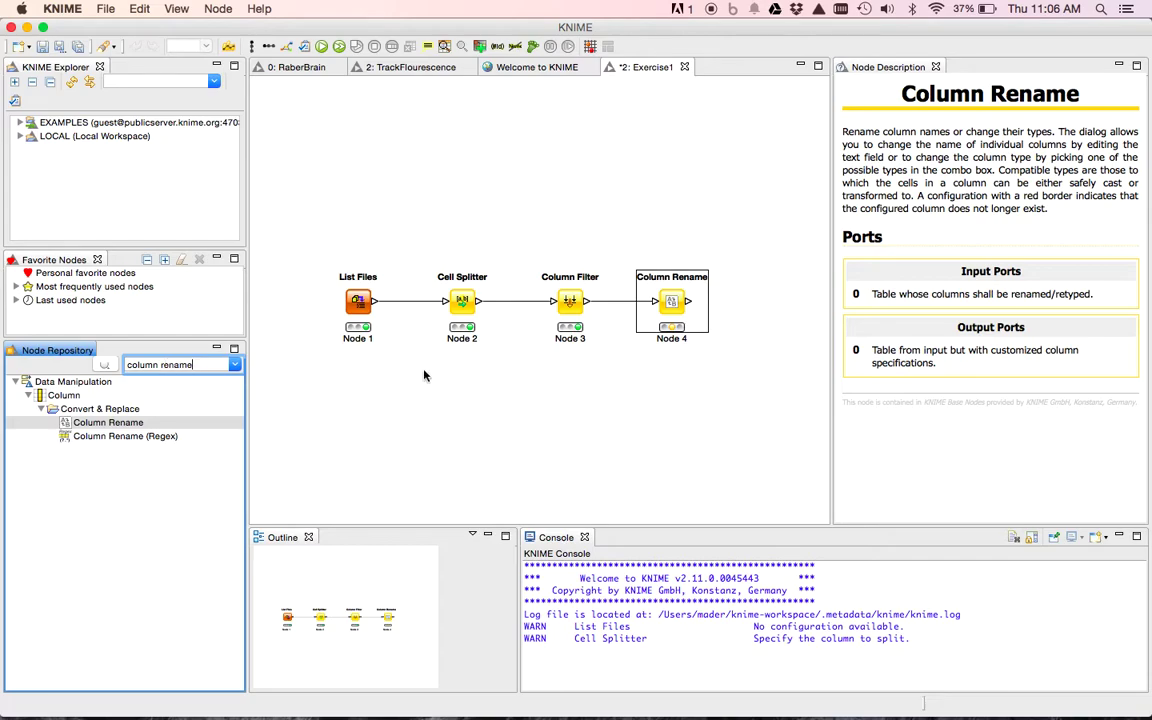
right_click(671, 298)
click(711, 318)
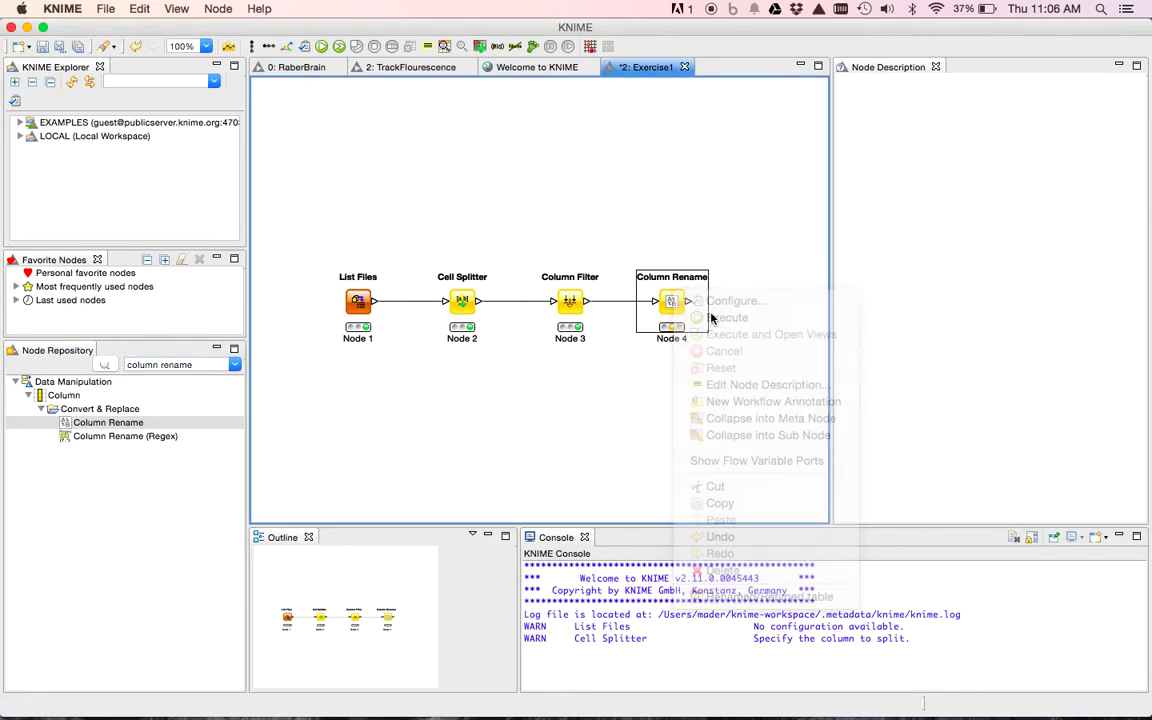
Inspect the Group column in the Column Rename node's renamed table, then close the table
right_click(680, 302)
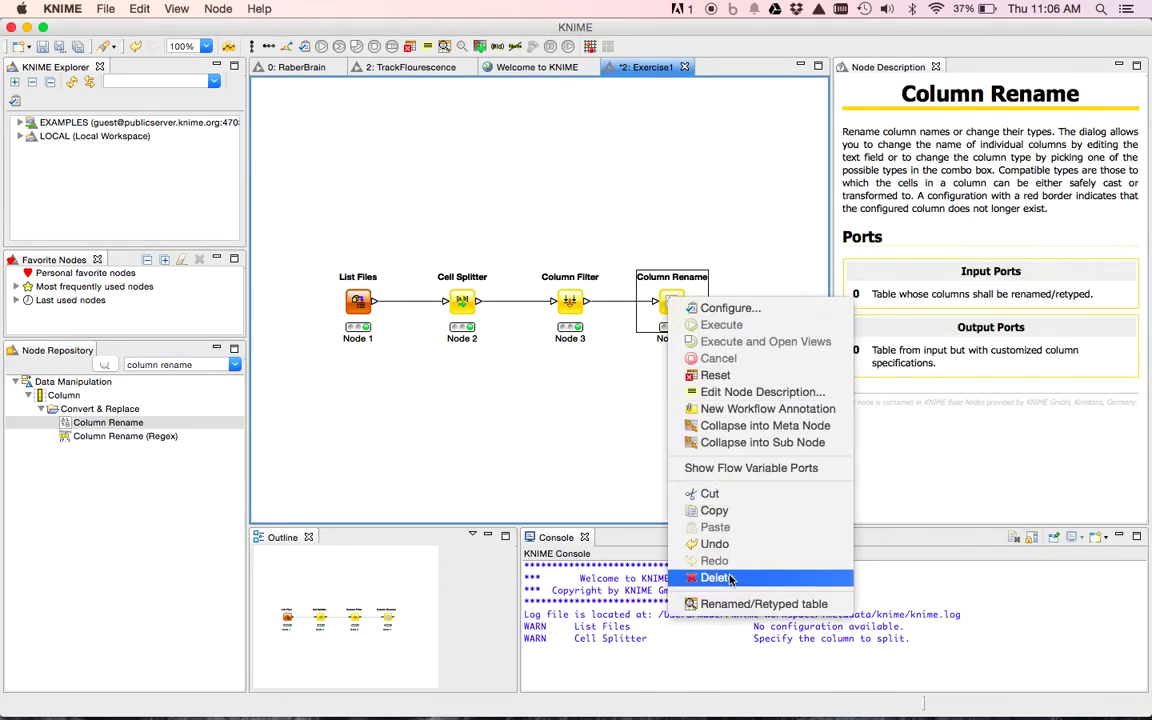
click(733, 604)
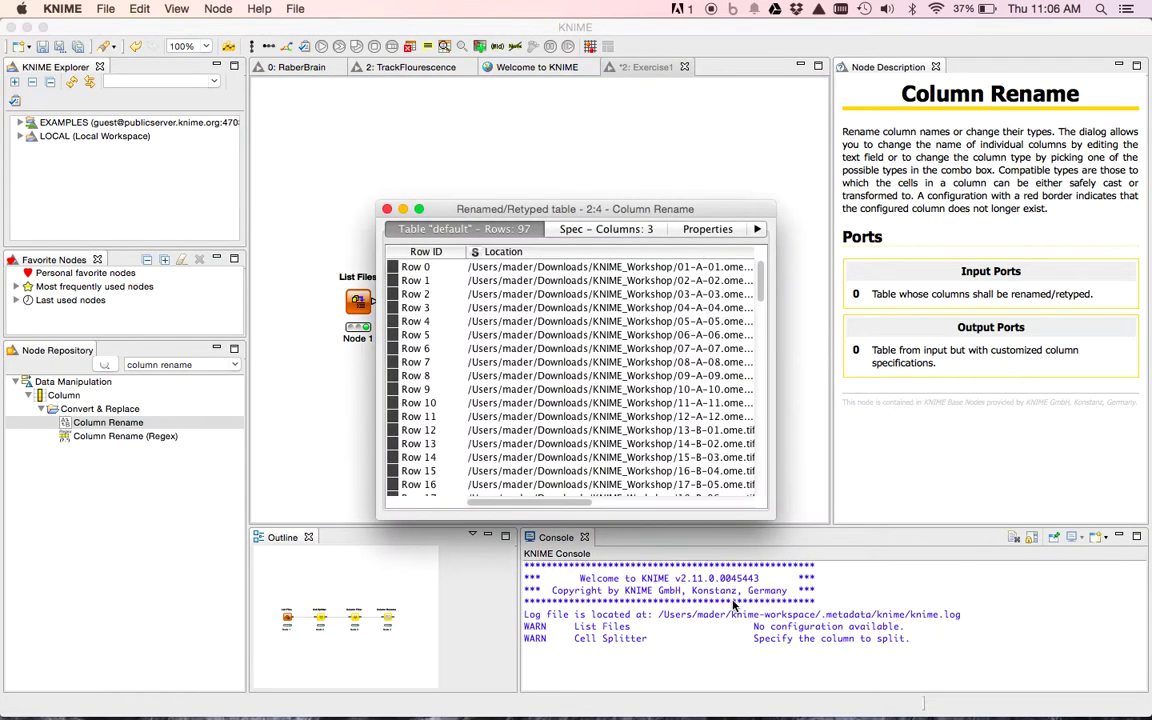
drag(543, 502, 757, 469)
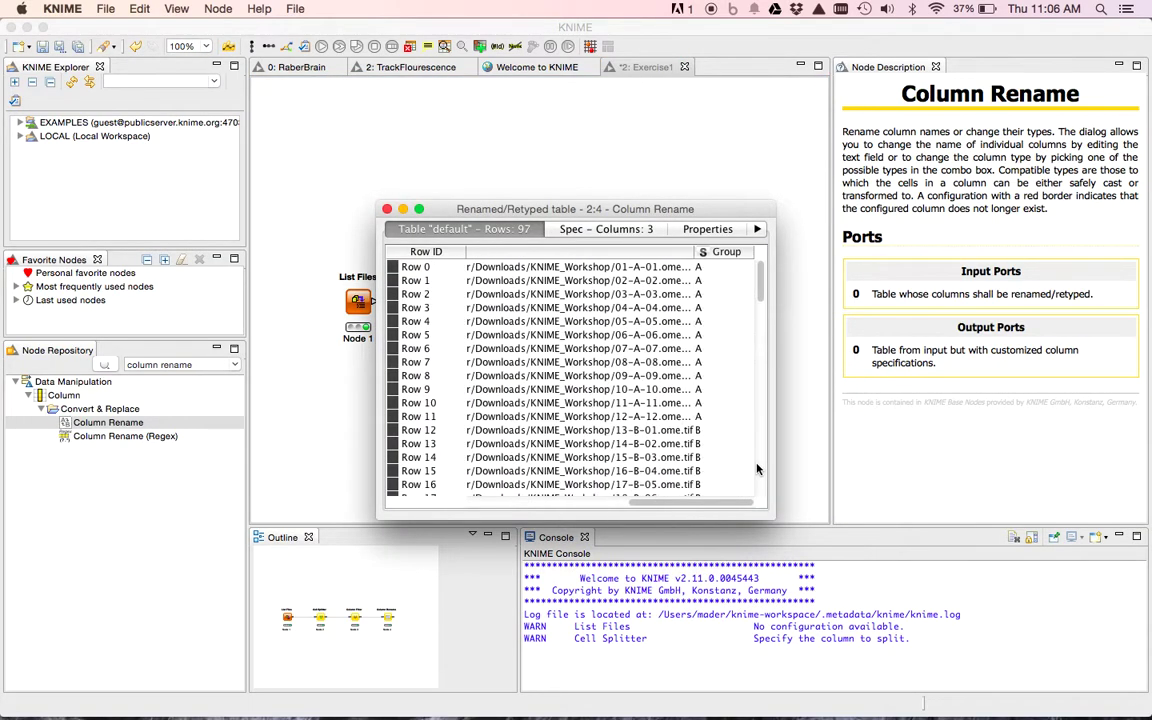
click(348, 188)
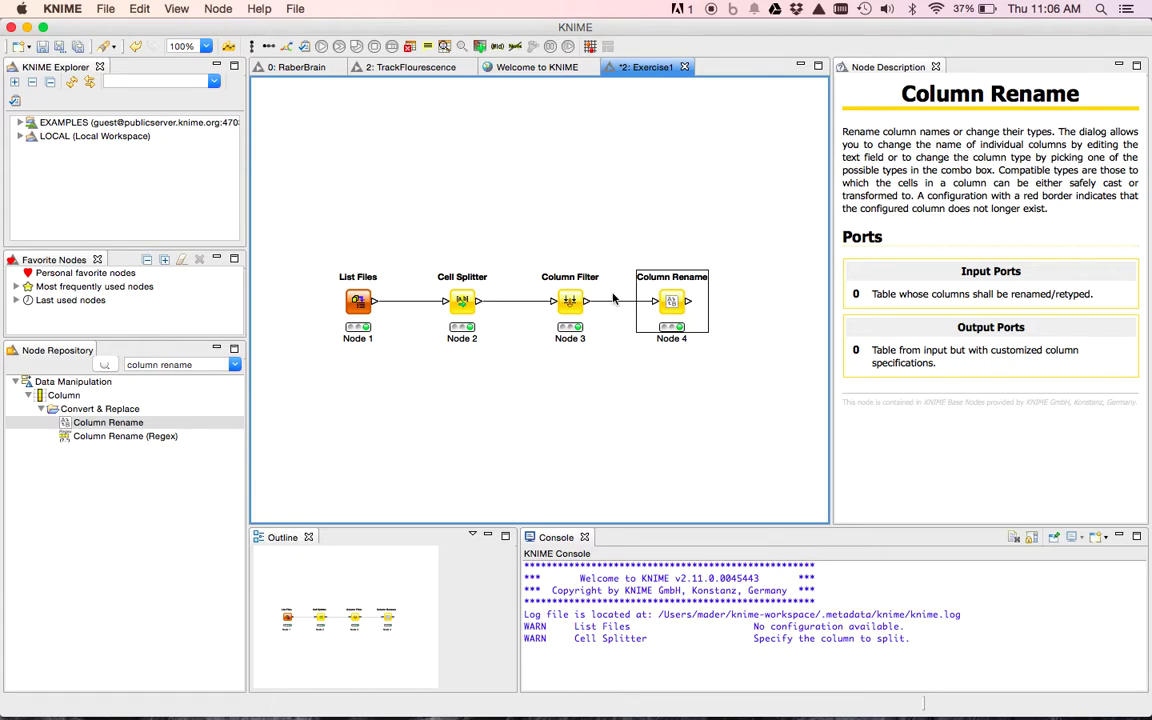
Search the node repository for "image reader", add the Image Reader node, and connect the Column Rename output to it
click(160, 364)
text(image reader)
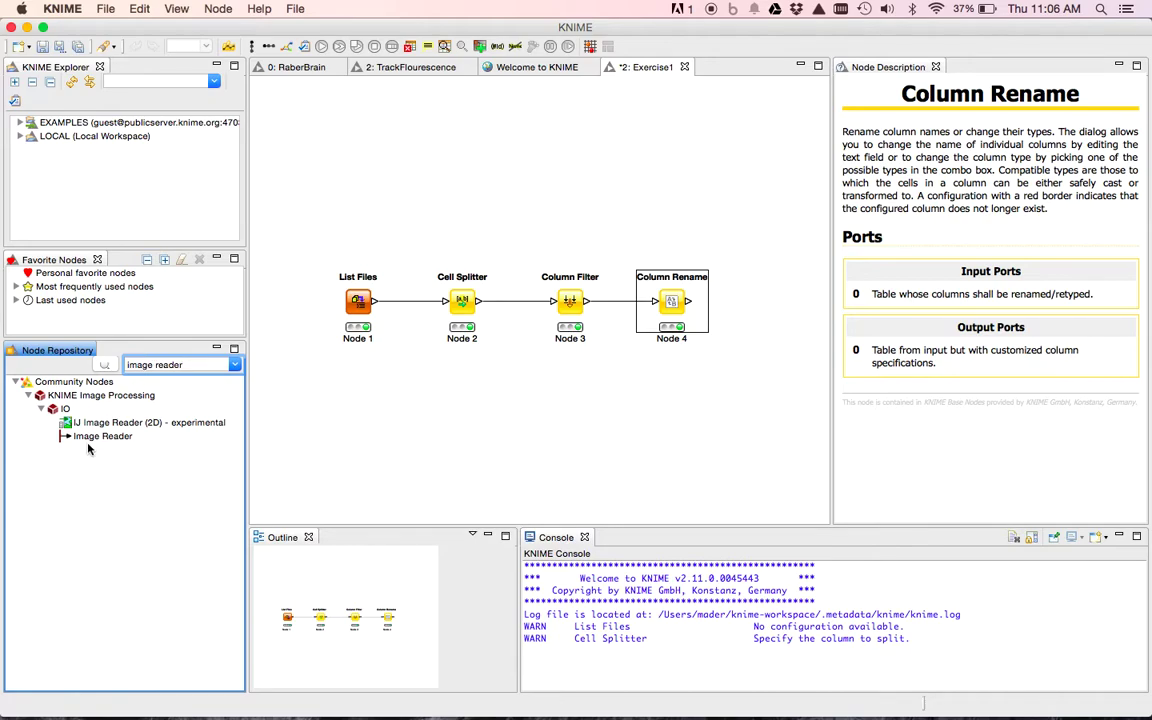
drag(100, 436, 781, 283)
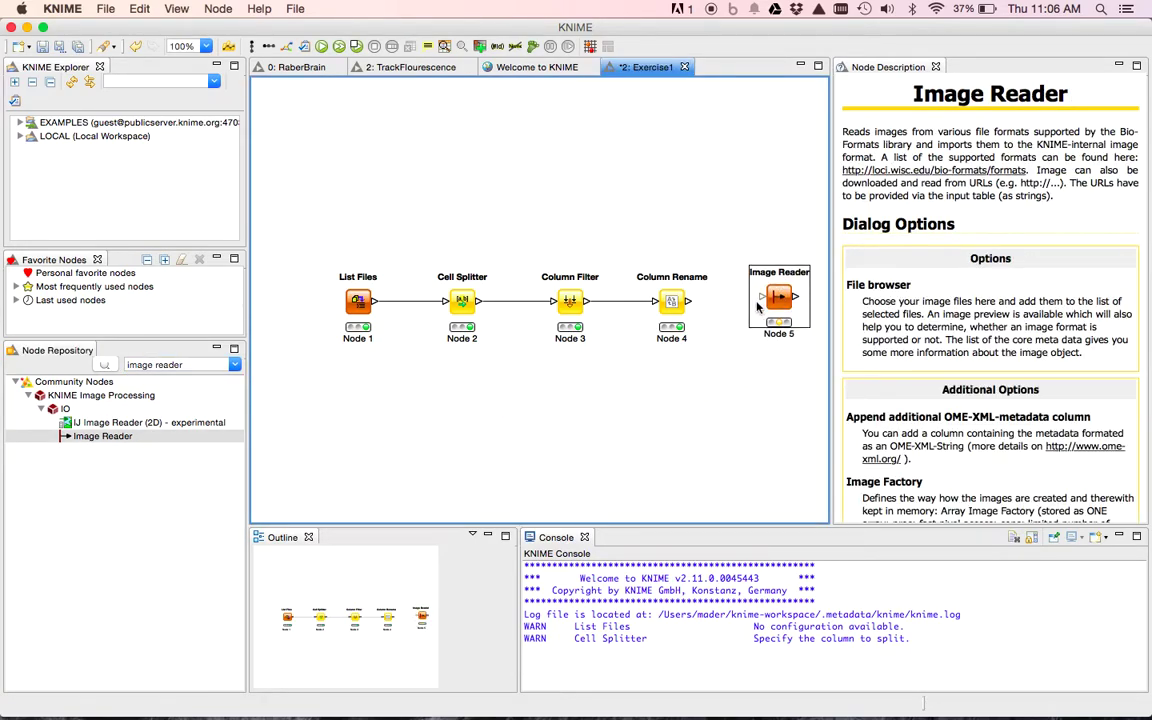
drag(686, 302, 762, 297)
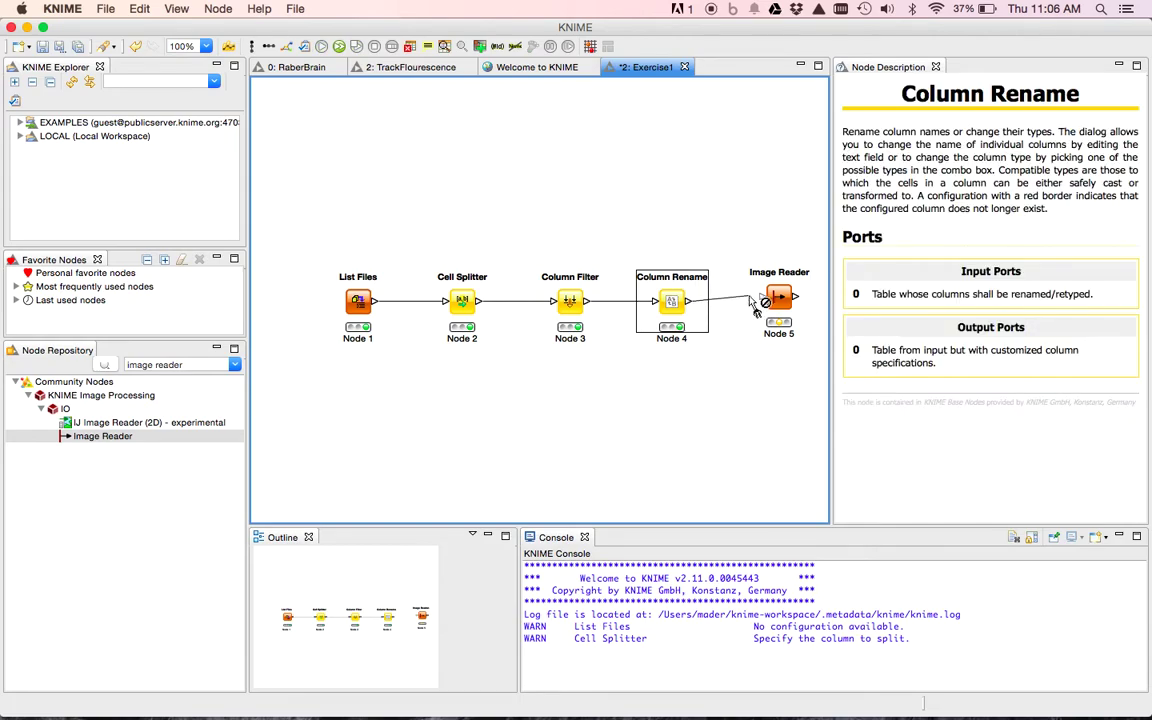
Configure the Image Reader to take file names from the URL column, disable the per-file format check, and apply the settings
click(780, 297)
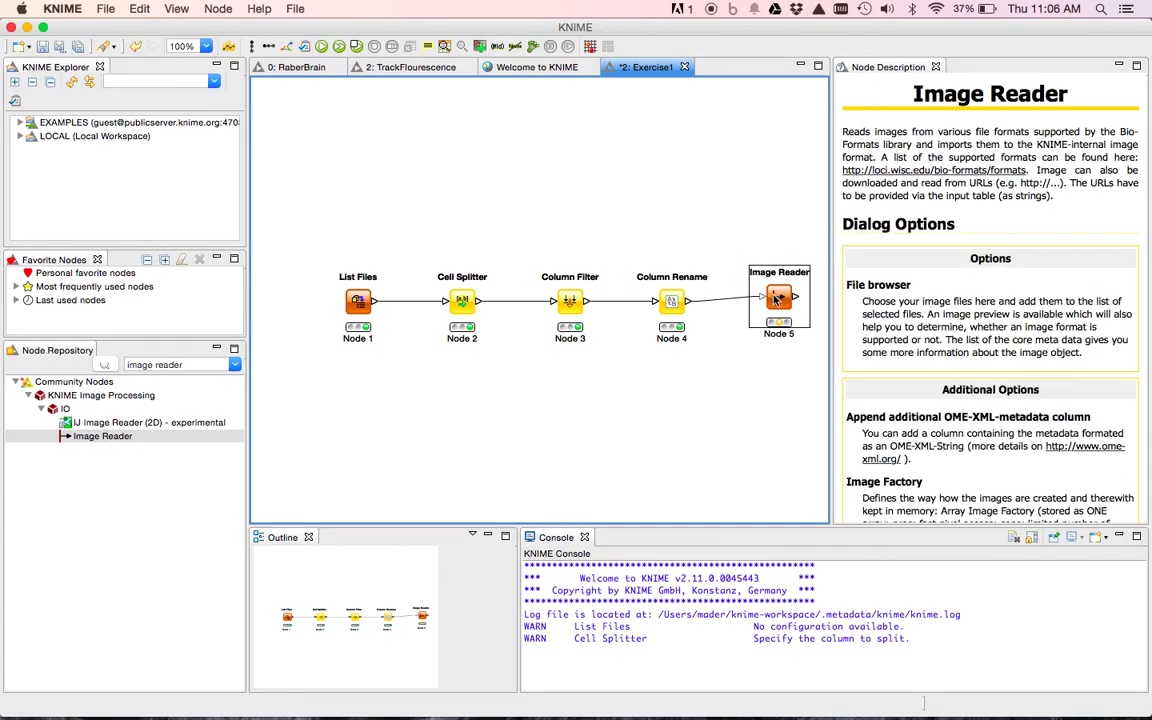
double_click(777, 300)
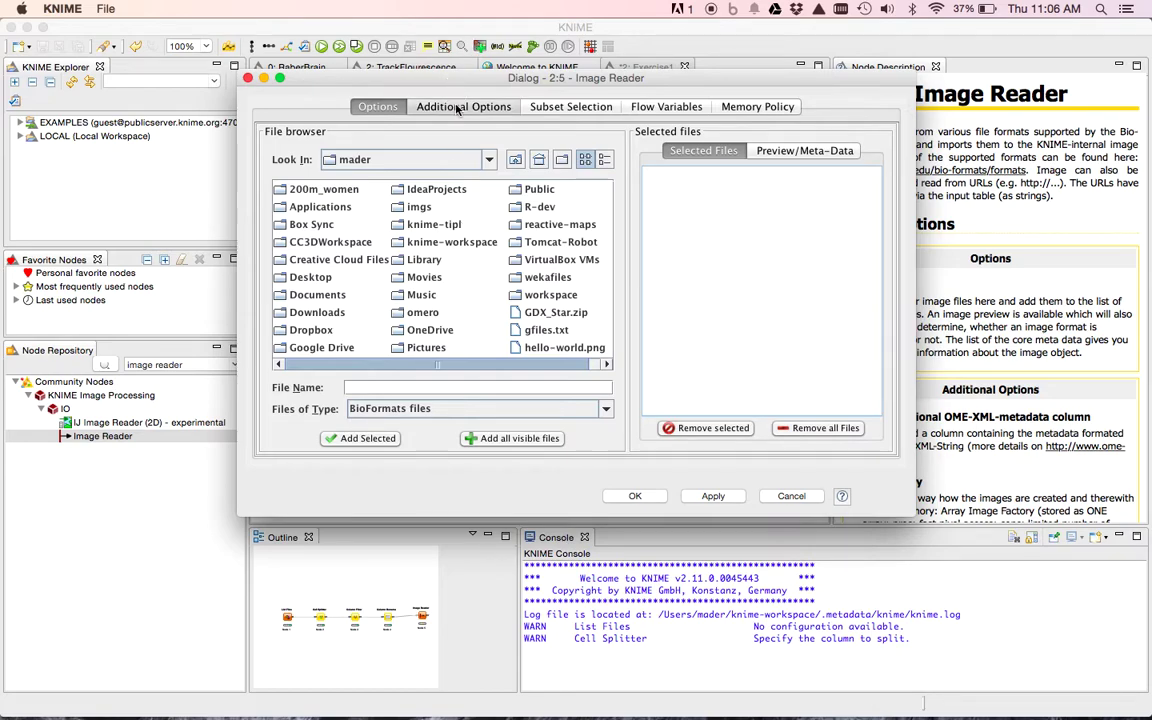
click(413, 100)
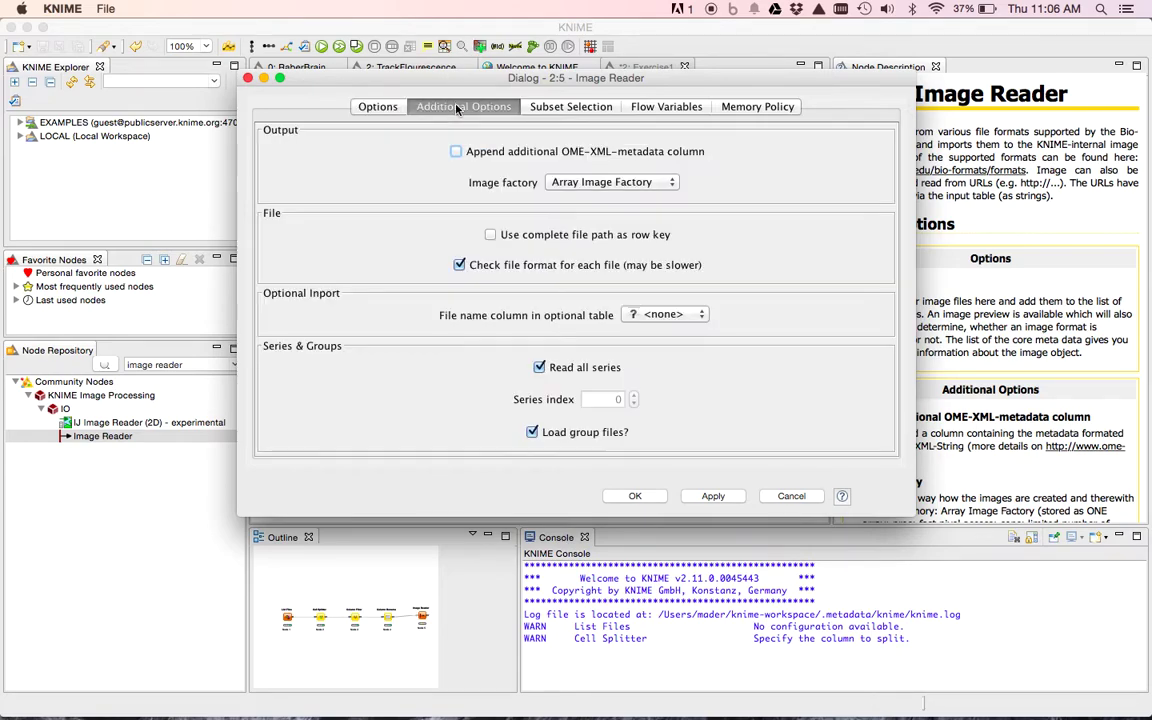
click(640, 314)
click(650, 341)
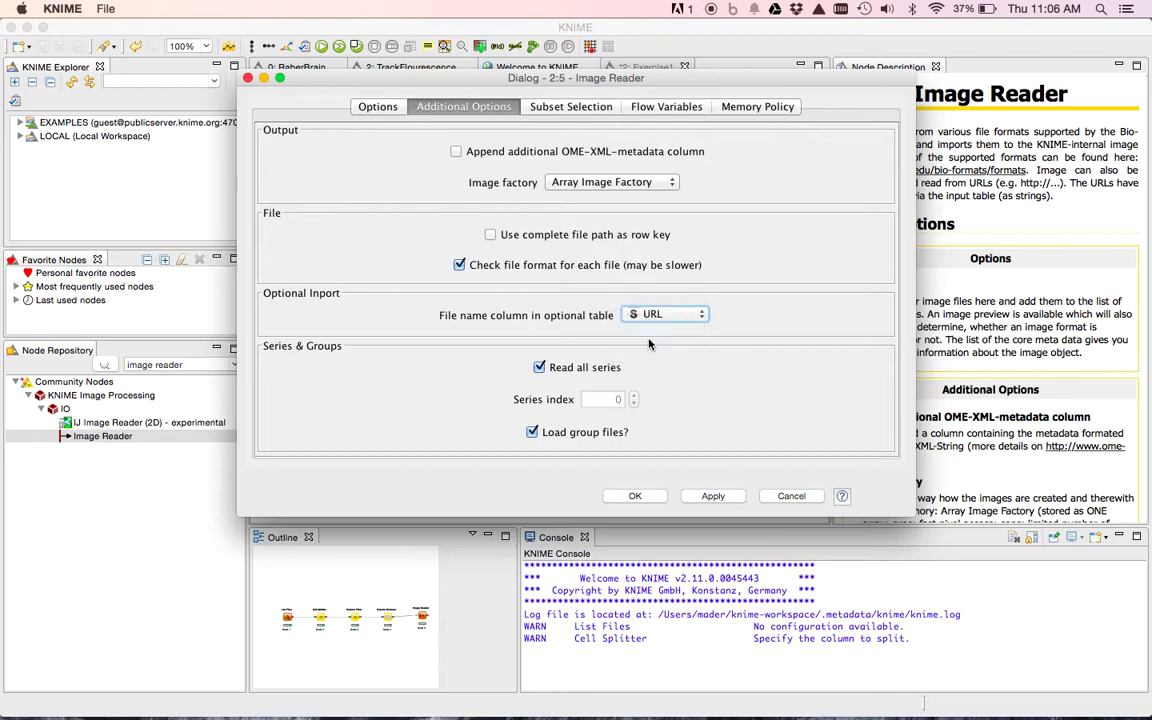
click(515, 268)
click(713, 496)
click(635, 497)
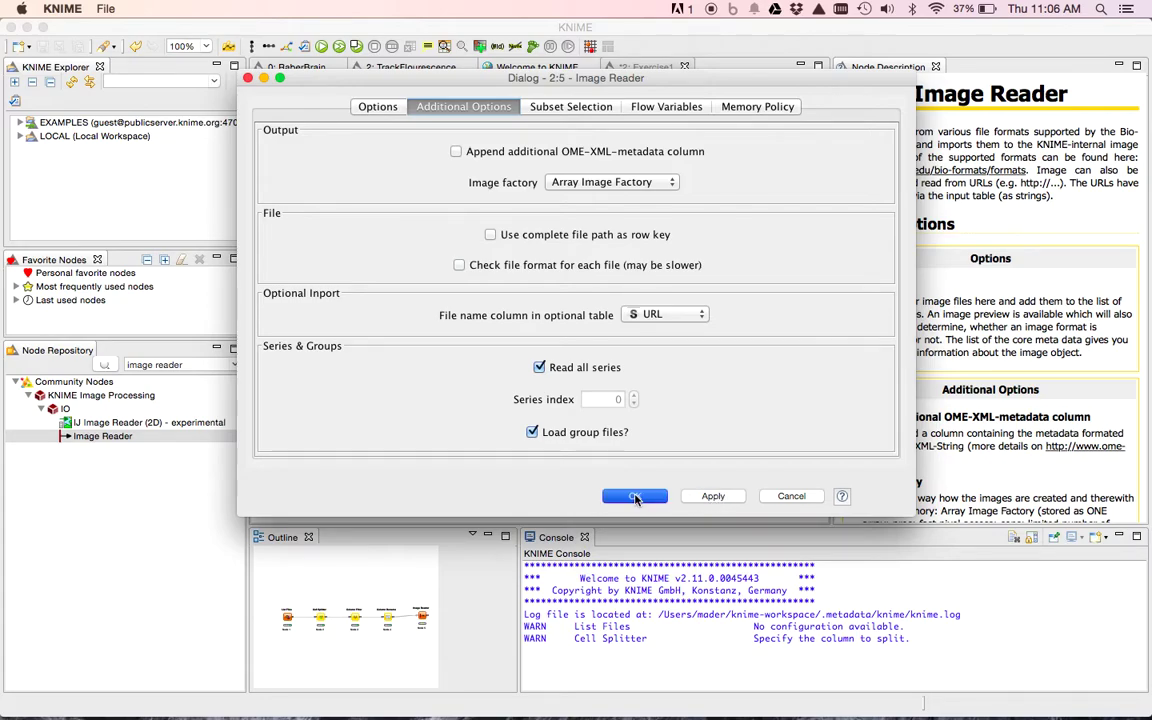
Configure the List Files node to filter by file extension tif and apply the settings
right_click(362, 310)
click(366, 310)
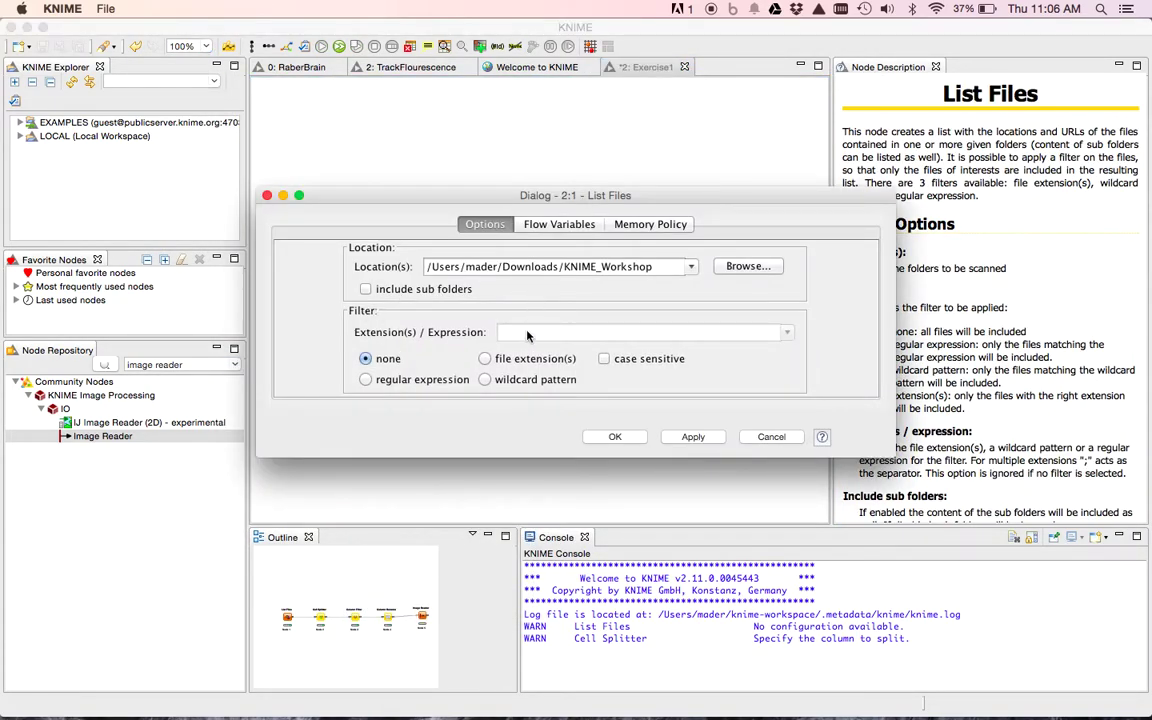
click(484, 358)
click(525, 333)
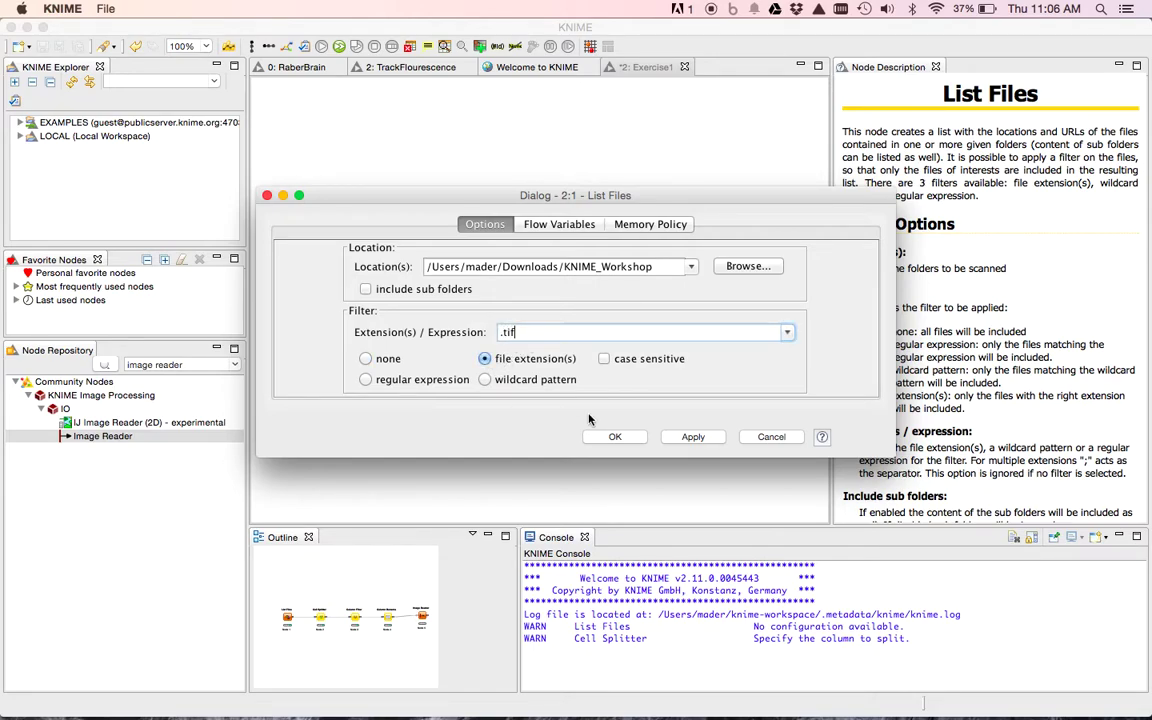
click(678, 440)
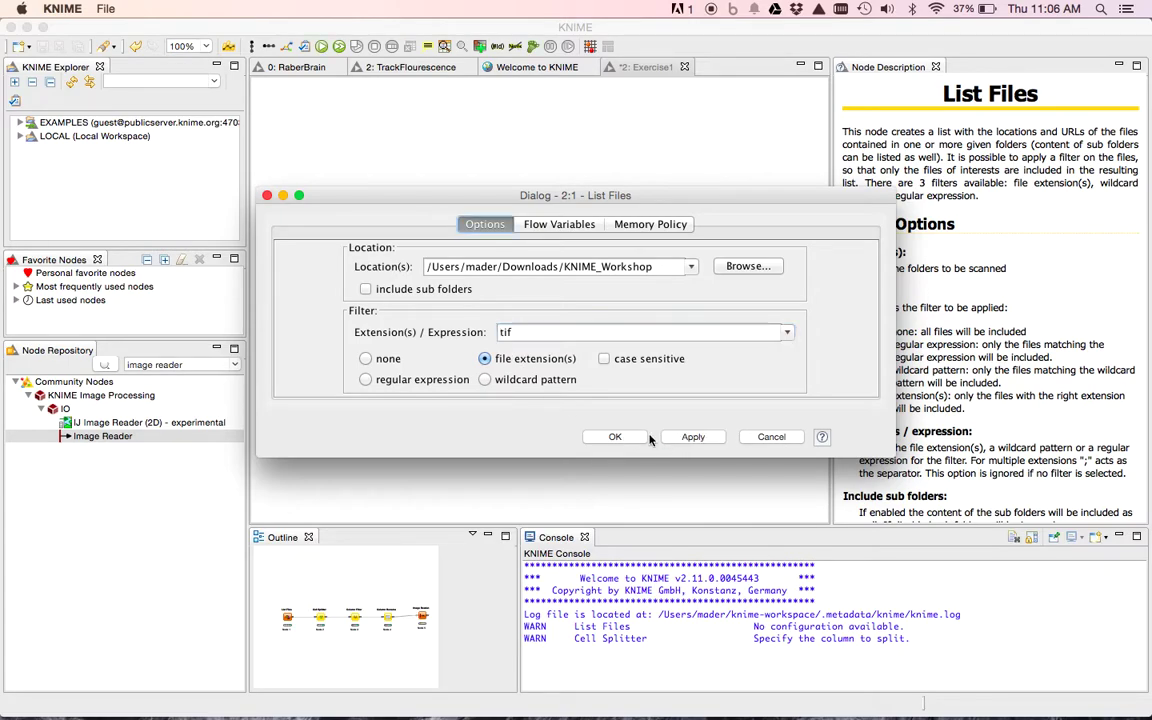
click(615, 436)
Execute the List Files node and check its file list, then close the list
right_click(352, 299)
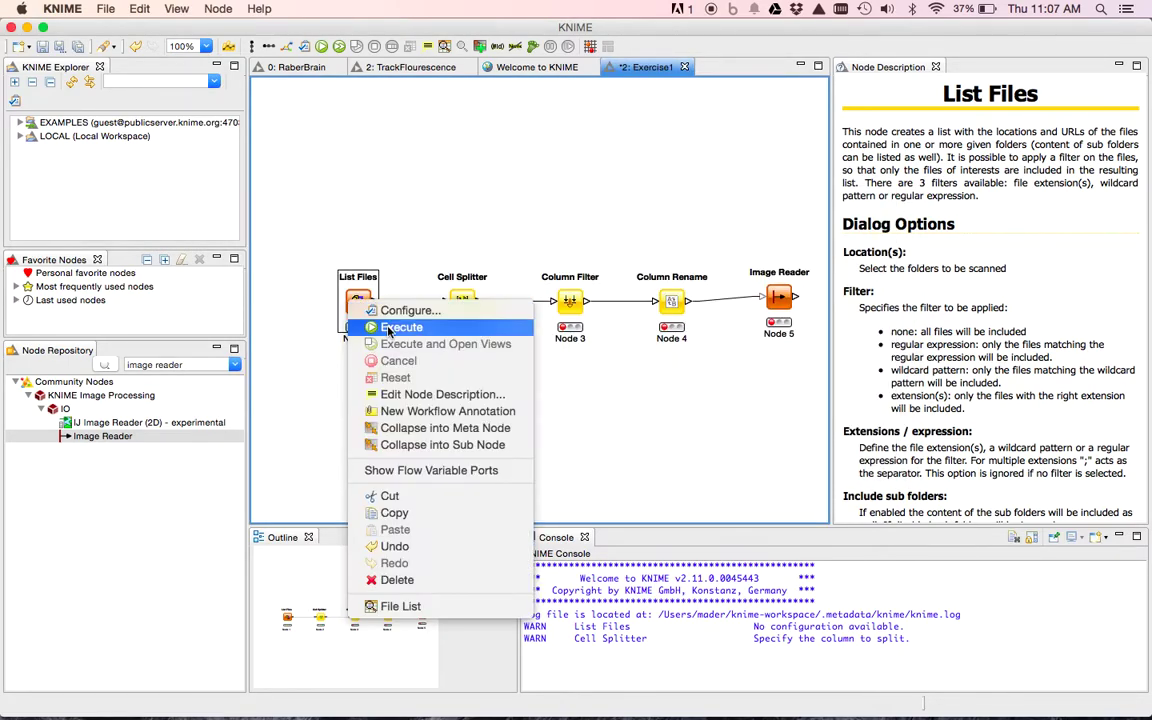
click(390, 321)
right_click(357, 300)
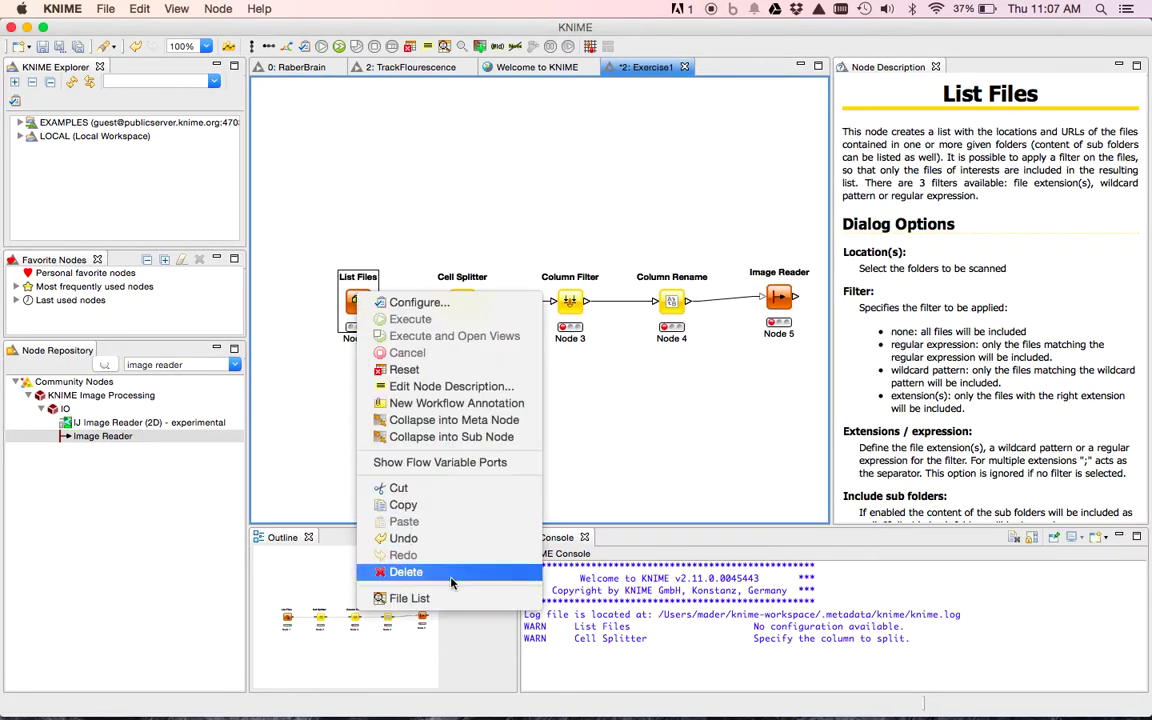
click(410, 540)
key(super+w)
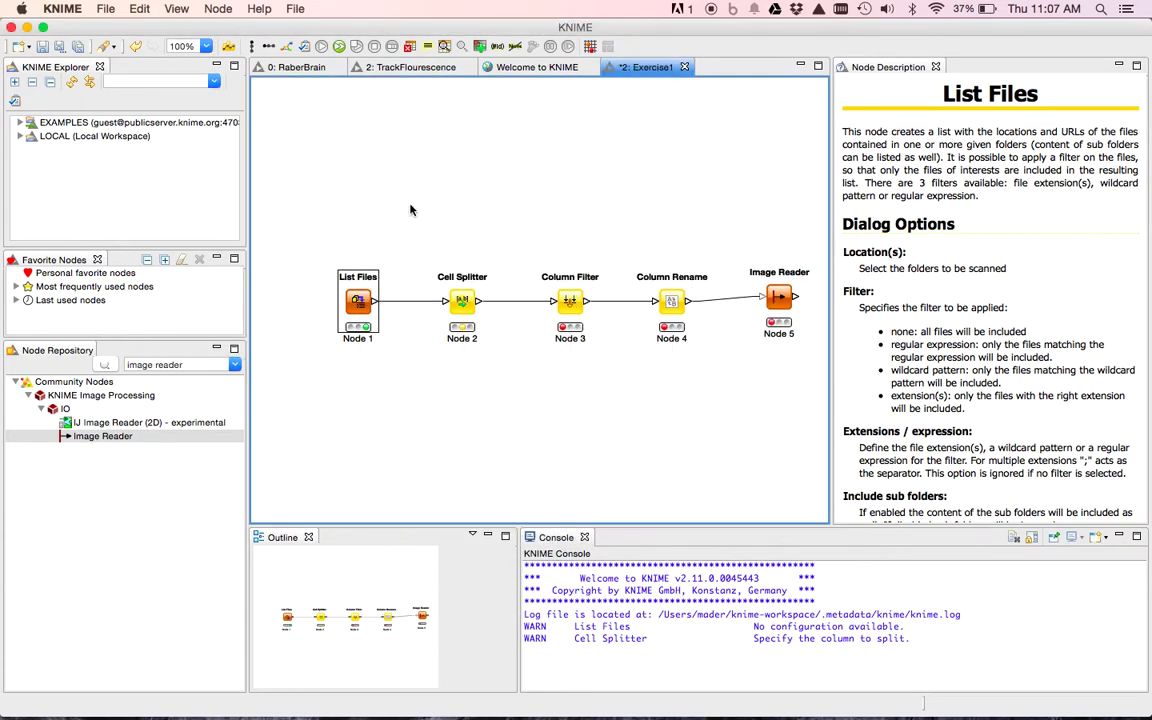
Execute the Image Reader node together with its pending upstream nodes
click(782, 296)
right_click(782, 296)
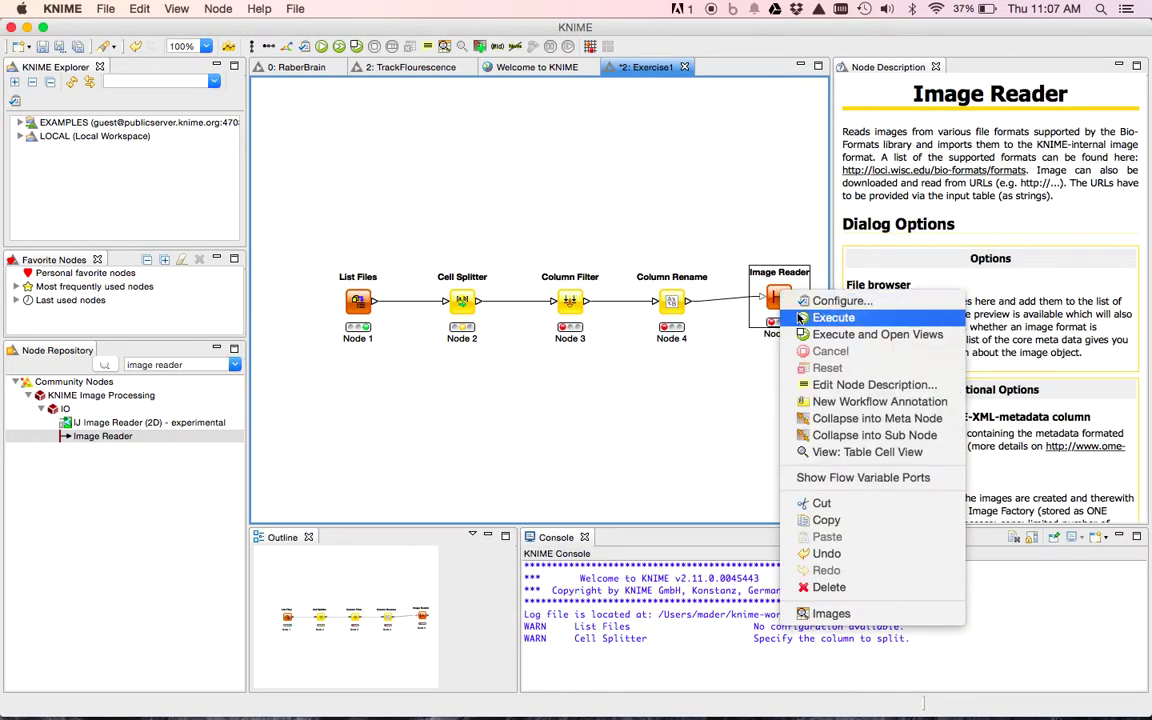
click(803, 318)
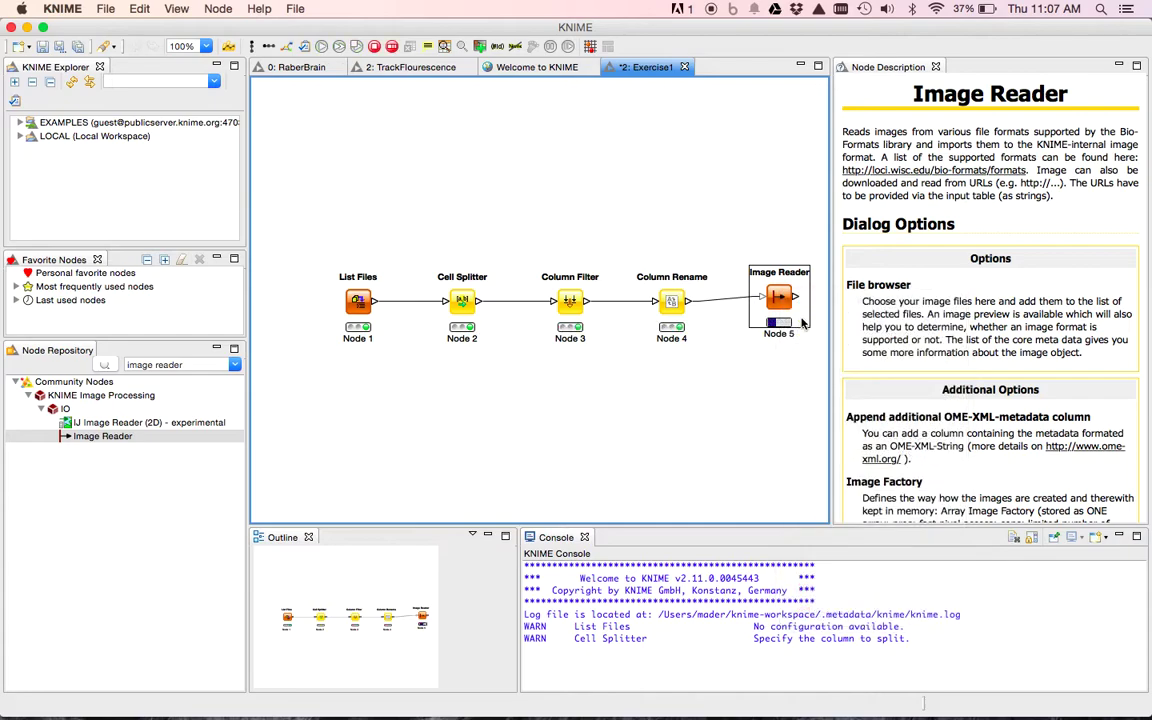
Inspect the loaded images in the Image Reader's output table, then close the table
right_click(783, 298)
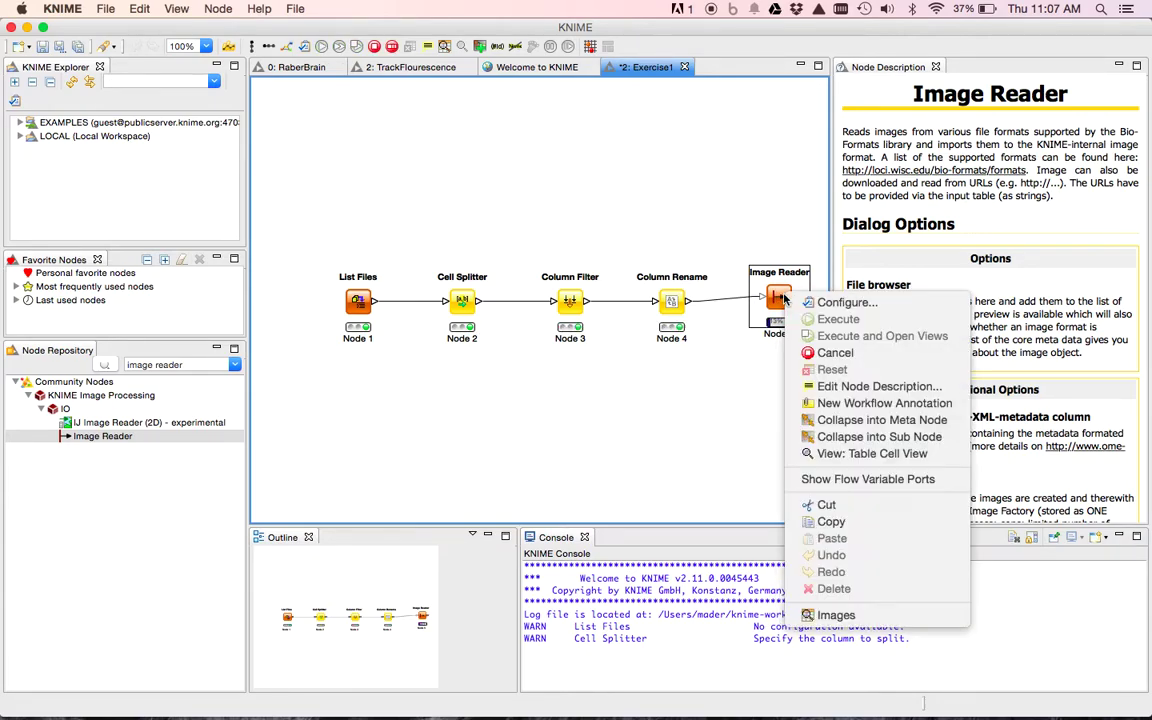
click(836, 615)
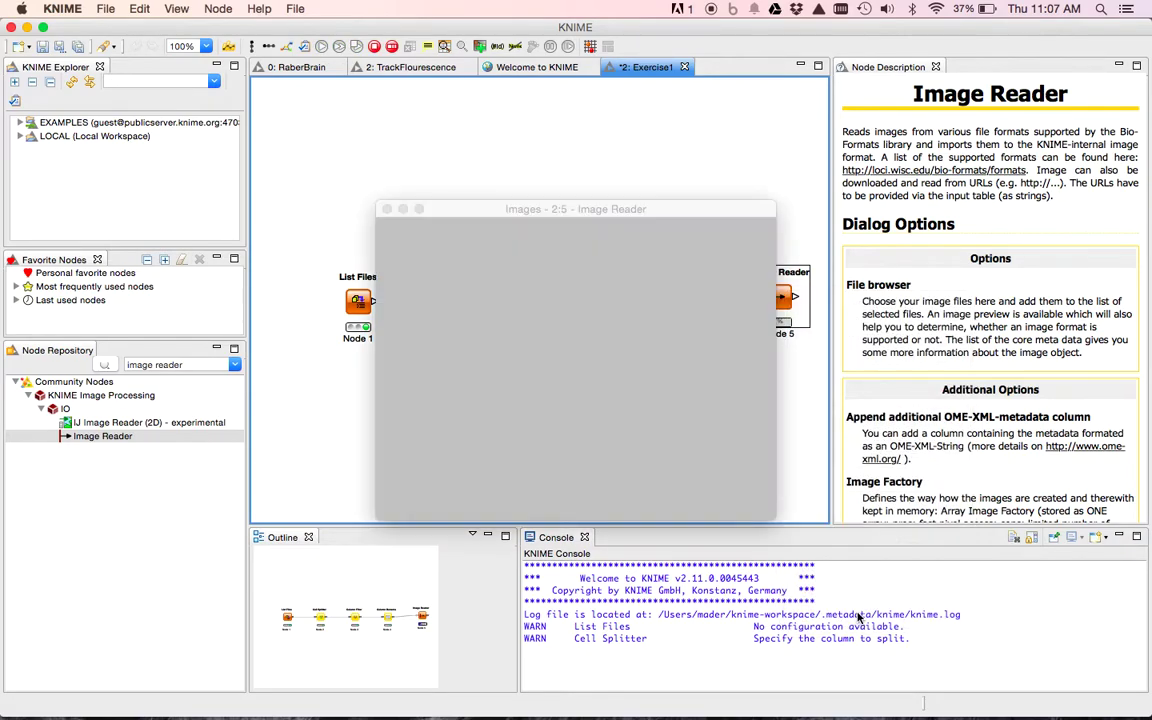
drag(511, 208, 435, 206)
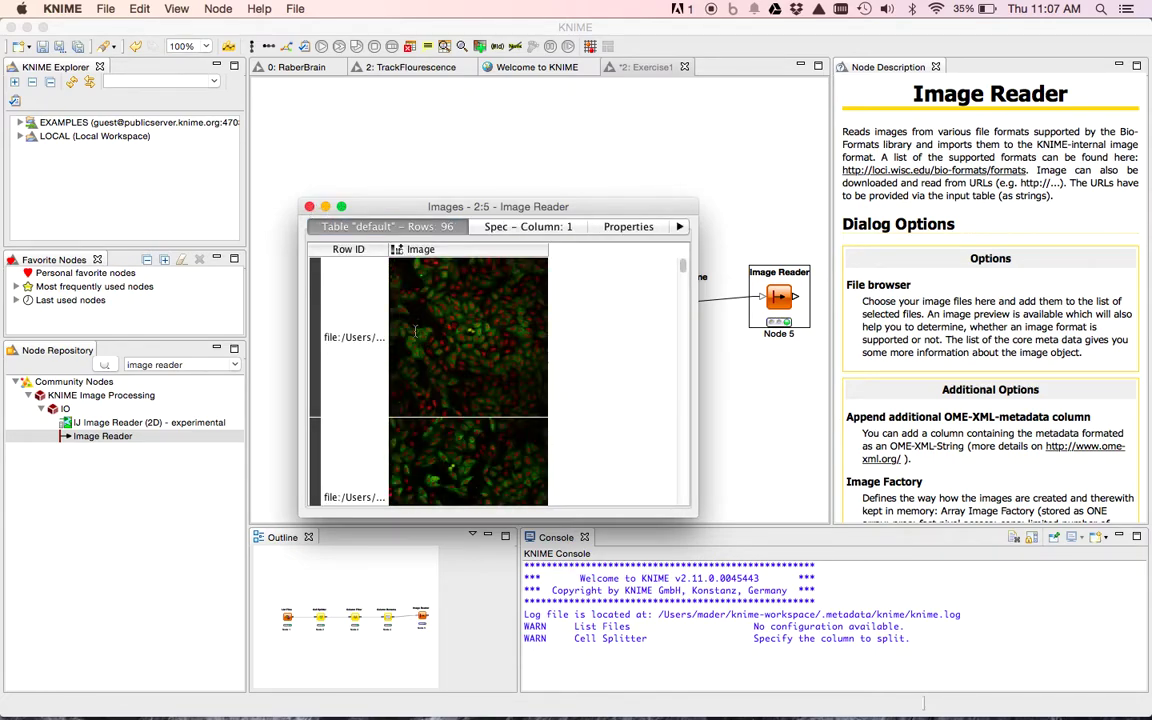
click(309, 207)
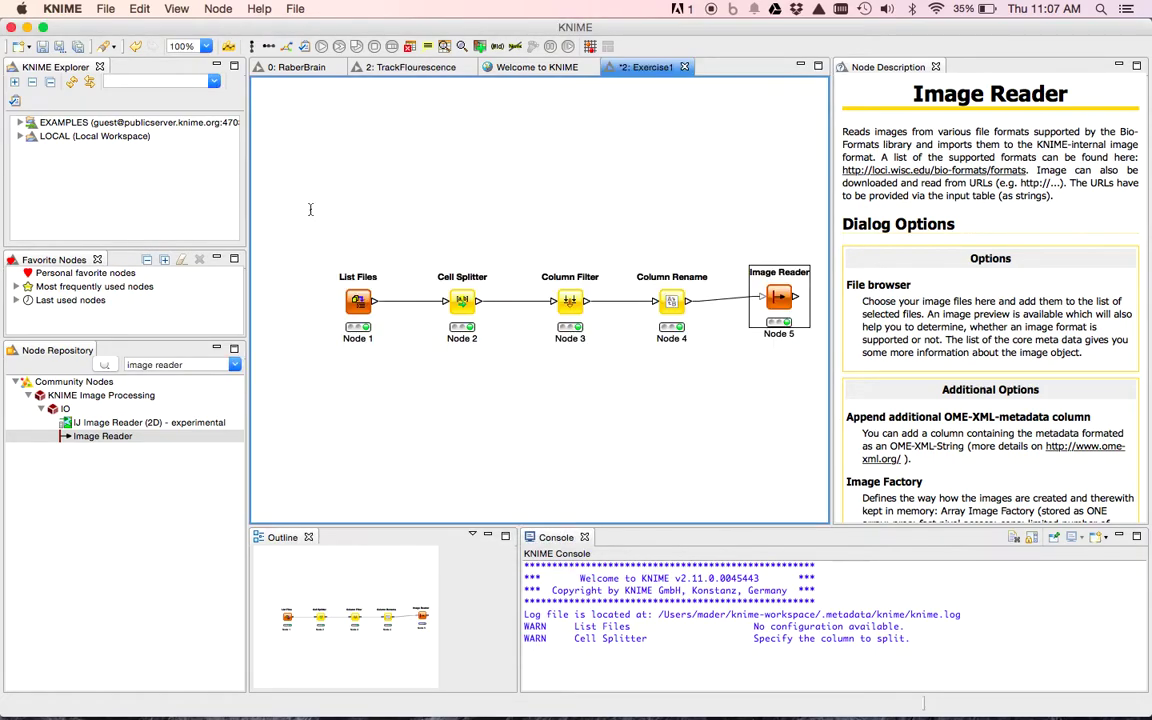